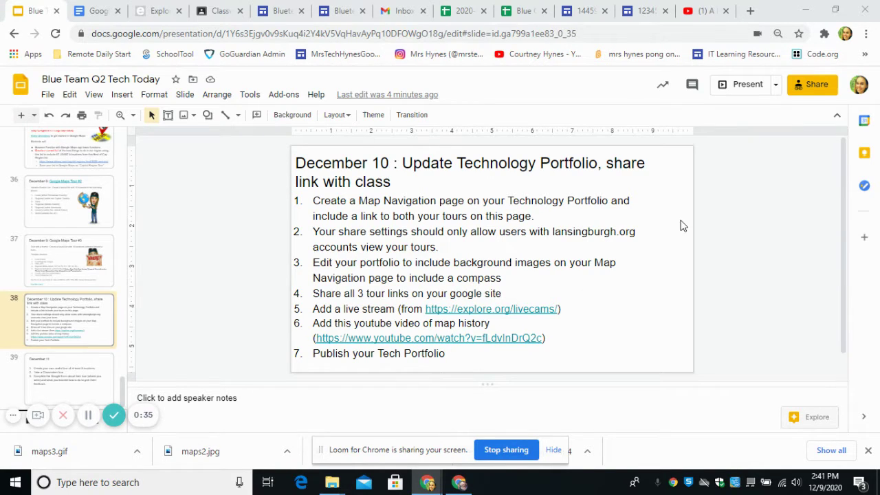
Open Google Drive in a new browser tab and bring the My Drive folders into view.
{"action": "left_click", "coordinate": [749, 10]}
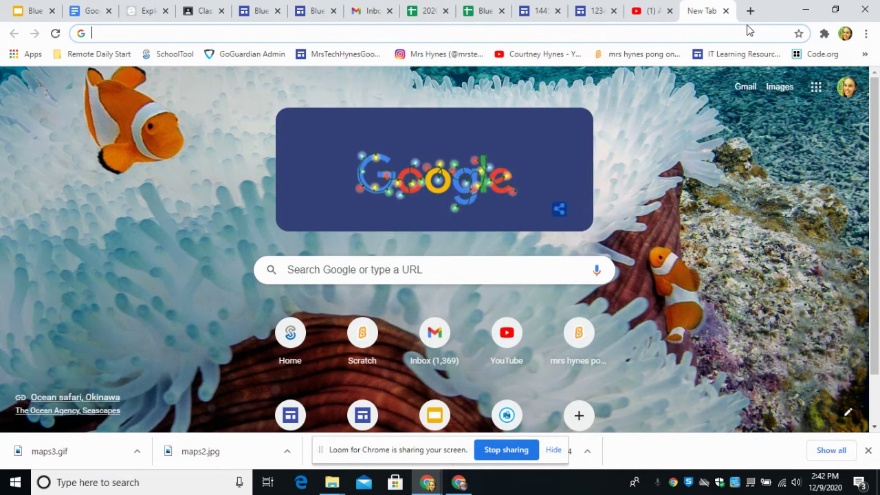
{"action": "left_click", "coordinate": [818, 92]}
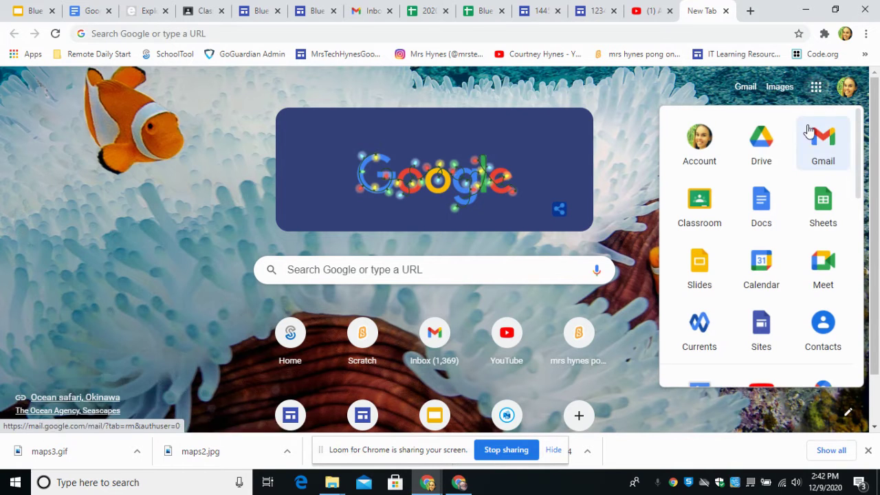
{"action": "left_click", "coordinate": [774, 139]}
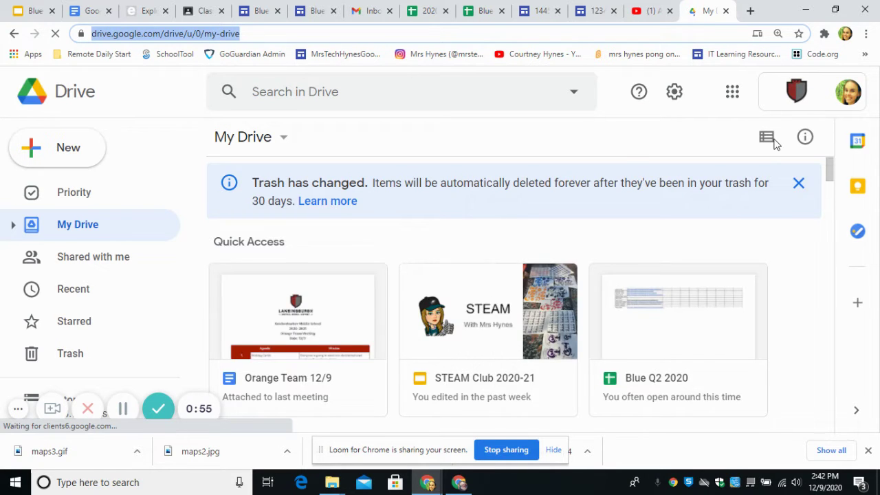
{"action": "scroll", "coordinate": [776, 142], "scroll_direction": "down", "scroll_amount": 3}
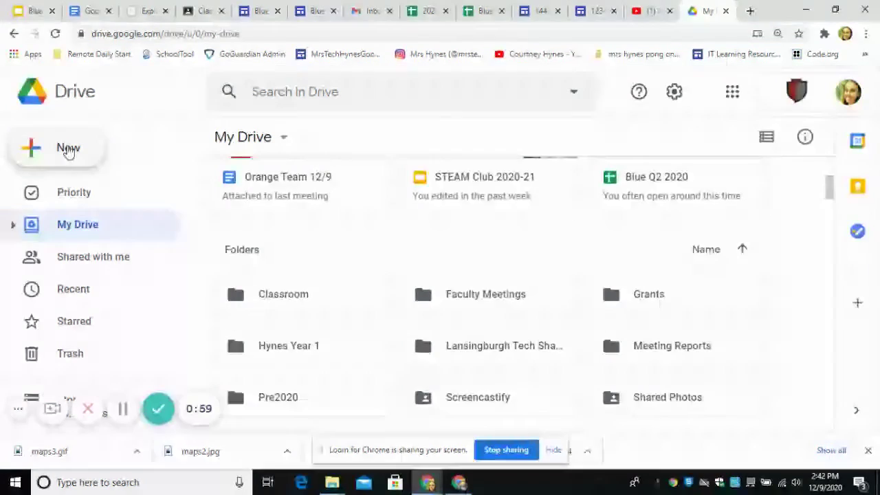
{"action": "left_click", "coordinate": [68, 149]}
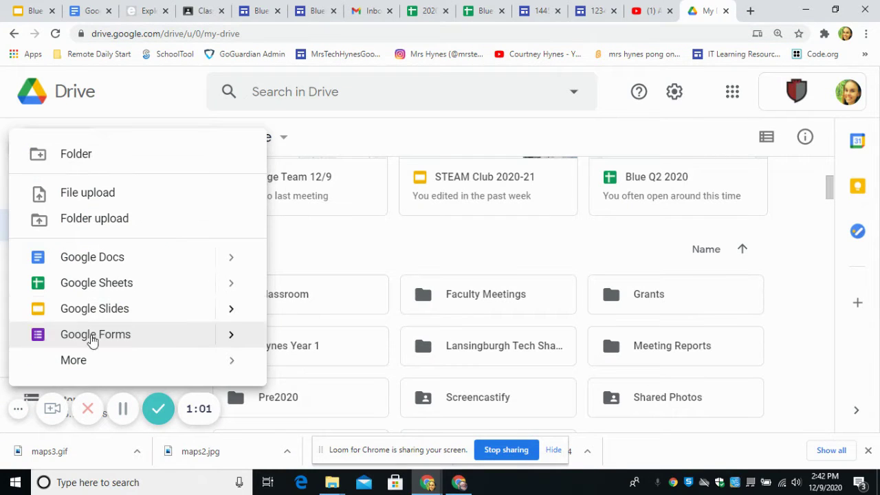
{"action": "mouse_move", "coordinate": [75, 368]}
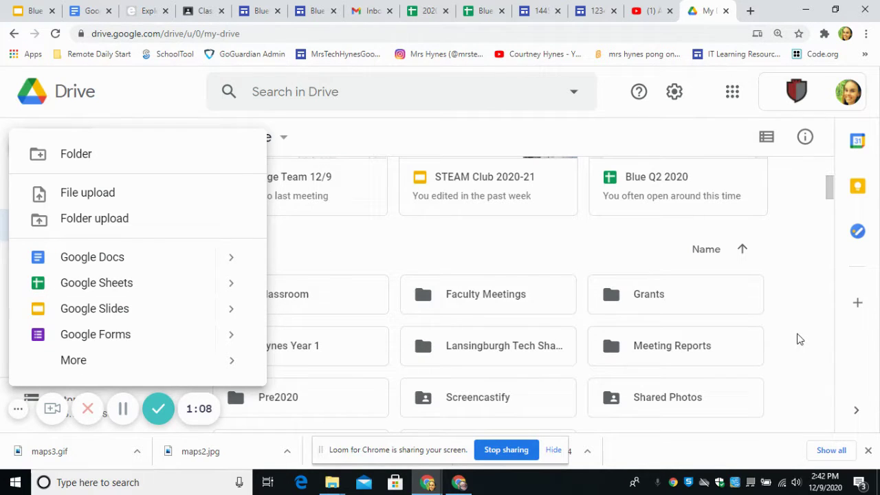
{"action": "left_click", "coordinate": [797, 338]}
Open the Google Site folder inside the Technology 6 folder and look through its portfolio files.
{"action": "scroll", "coordinate": [556, 297], "scroll_direction": "down", "scroll_amount": 2}
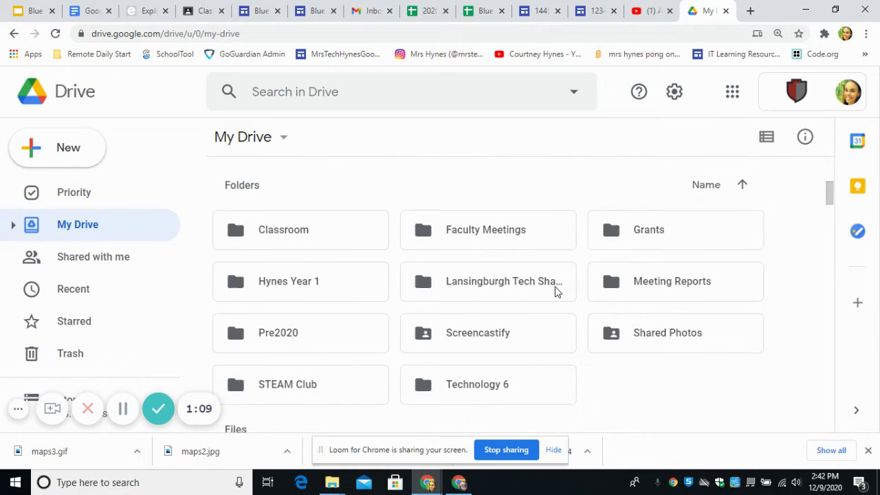
{"action": "double_click", "coordinate": [480, 393]}
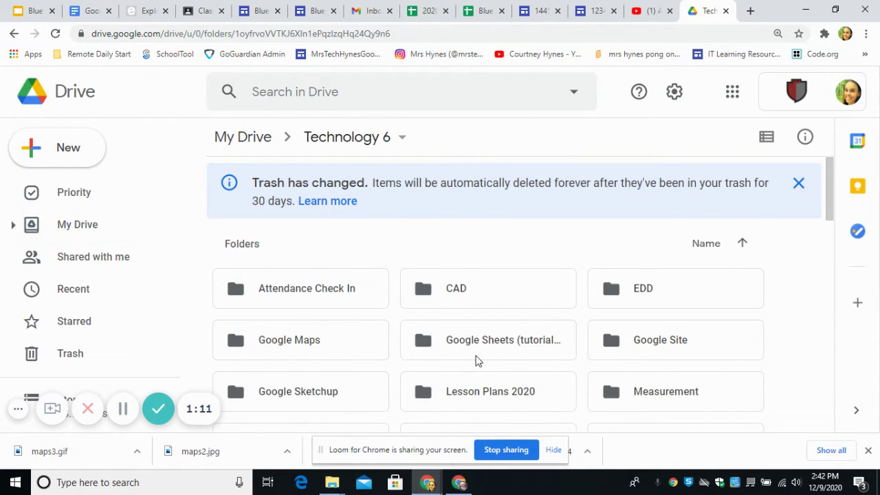
{"action": "left_click", "coordinate": [674, 338]}
{"action": "double_click", "coordinate": [674, 338]}
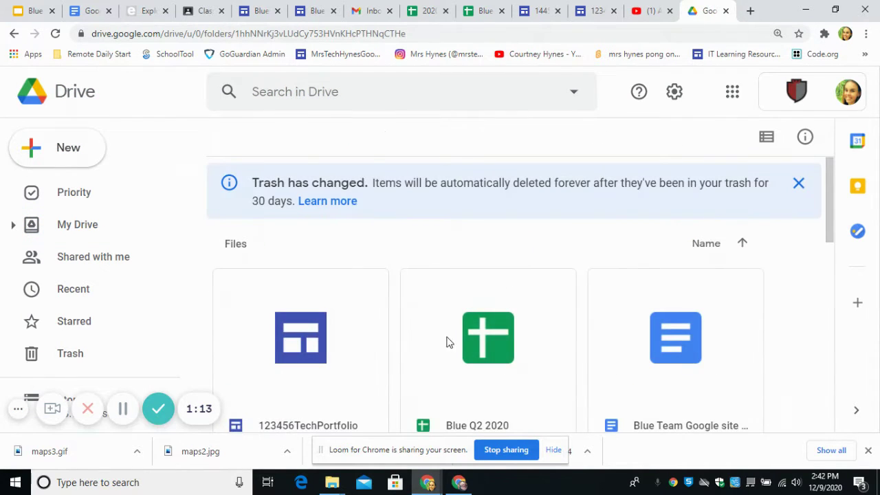
{"action": "scroll", "coordinate": [405, 321], "scroll_direction": "down", "scroll_amount": 3}
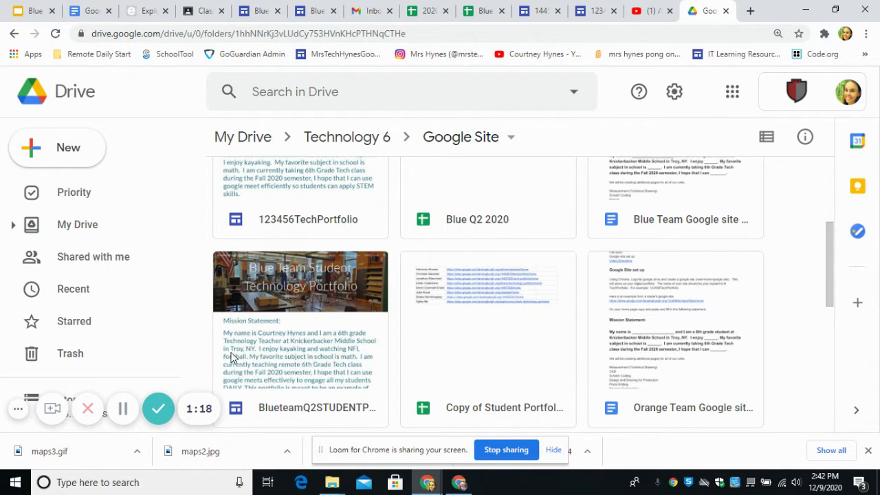
Switch to the already open Blue Team student portfolio site and review the mission statement on its Home page.
{"action": "left_click", "coordinate": [254, 8]}
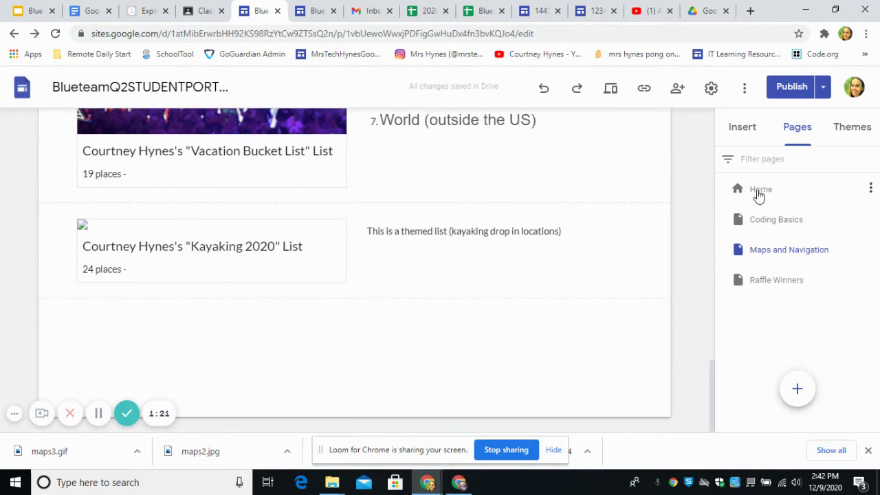
{"action": "left_click", "coordinate": [759, 193]}
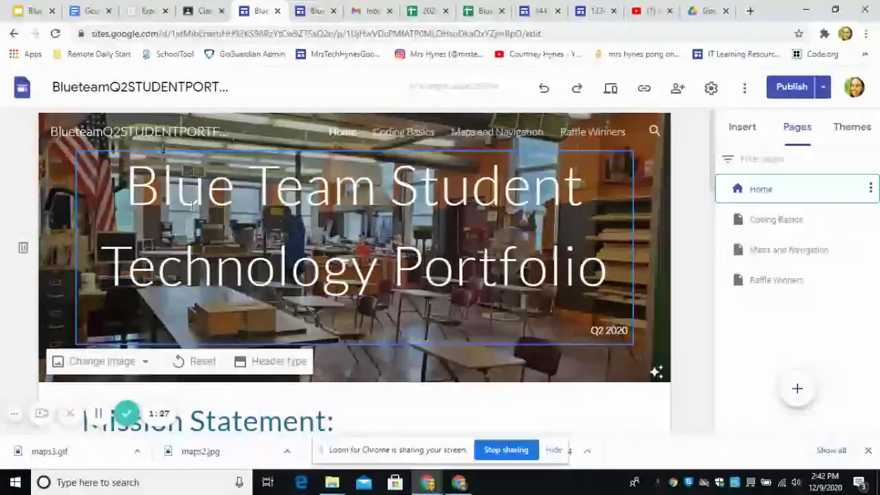
{"action": "scroll", "coordinate": [245, 308], "scroll_direction": "down", "scroll_amount": 1}
{"action": "scroll", "coordinate": [245, 307], "scroll_direction": "down", "scroll_amount": 5}
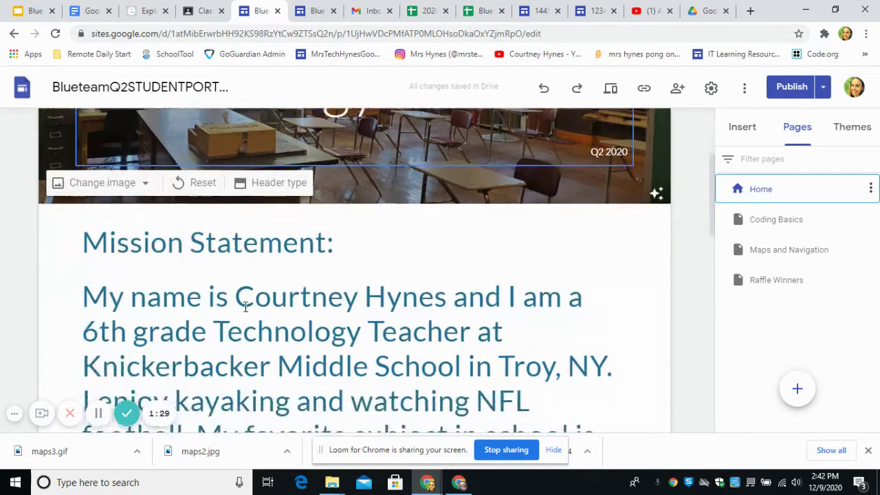
{"action": "scroll", "coordinate": [245, 307], "scroll_direction": "up", "scroll_amount": 1}
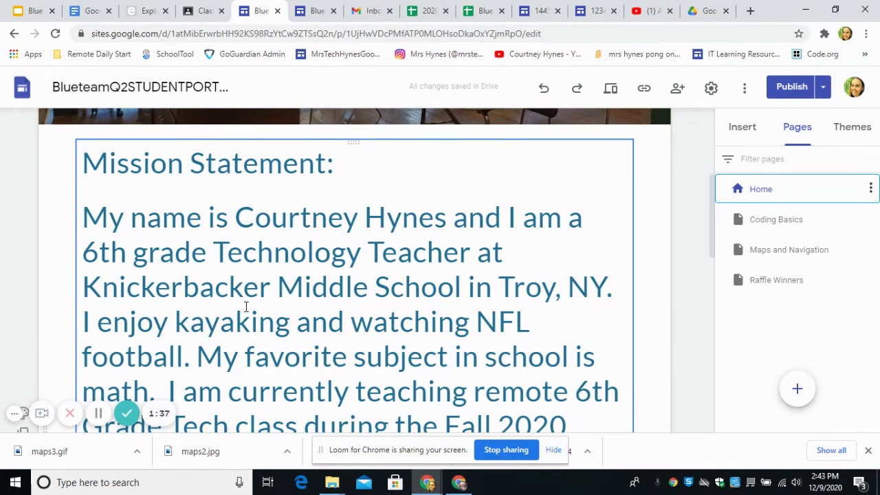
Open the Coding Basics page and review its greeting card and interactive game sections.
{"action": "left_click", "coordinate": [777, 221]}
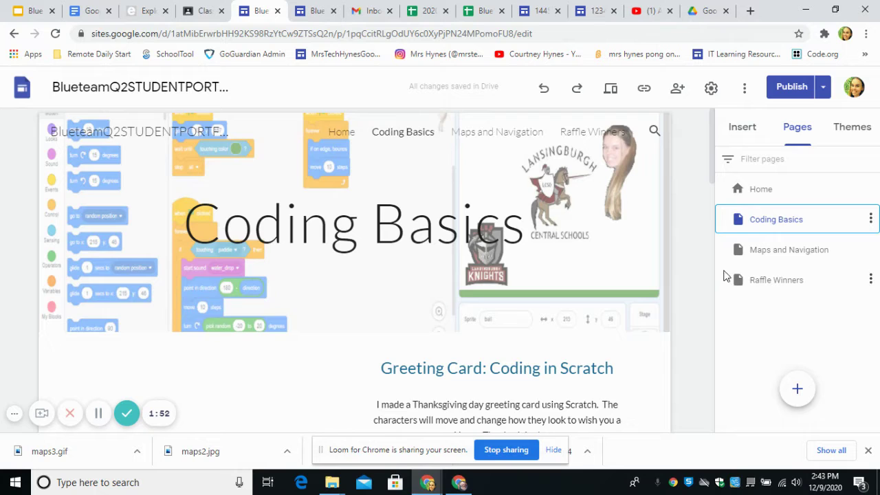
{"action": "scroll", "coordinate": [530, 296], "scroll_direction": "down", "scroll_amount": 3}
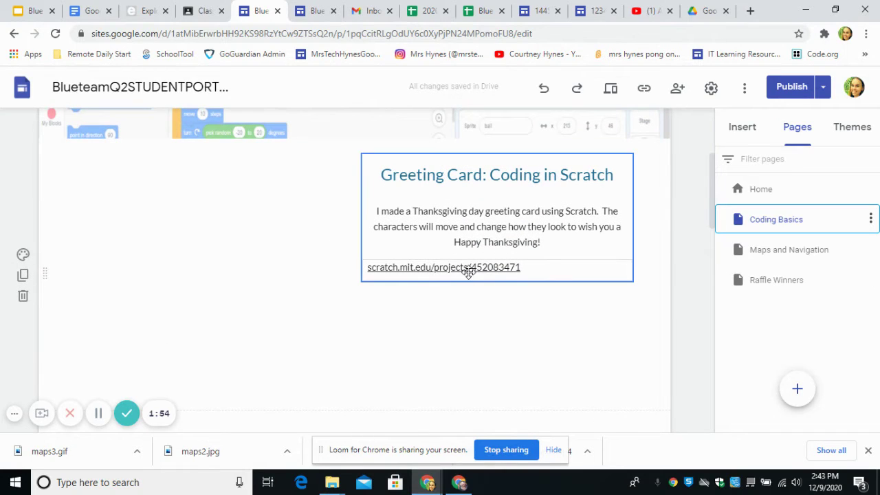
{"action": "scroll", "coordinate": [470, 264], "scroll_direction": "down", "scroll_amount": 10}
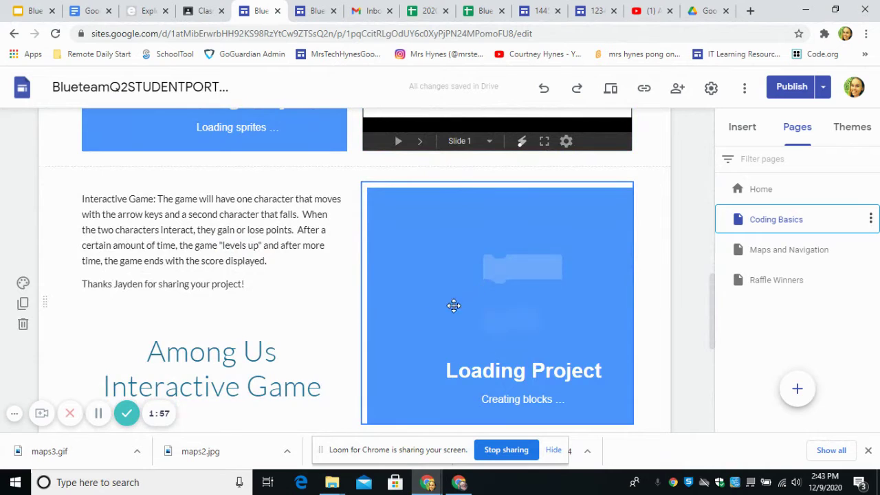
{"action": "scroll", "coordinate": [452, 304], "scroll_direction": "down", "scroll_amount": 2}
{"action": "scroll", "coordinate": [350, 299], "scroll_direction": "up", "scroll_amount": 1}
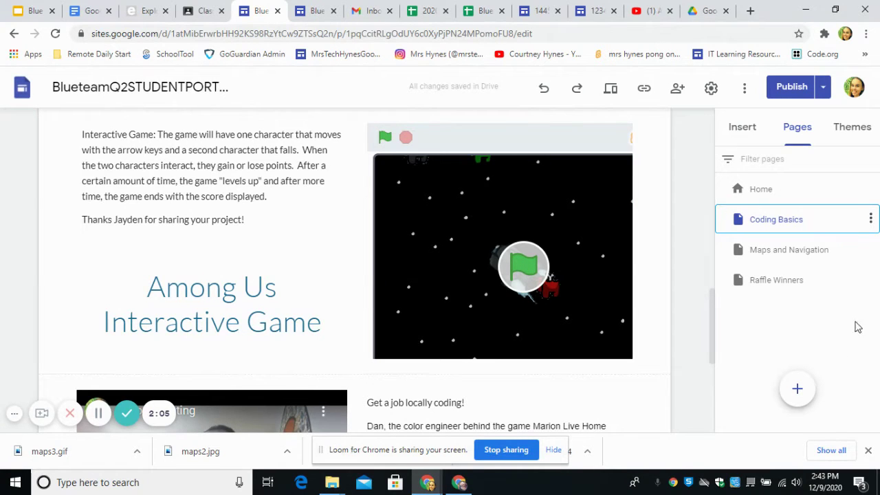
{"action": "mouse_move", "coordinate": [801, 387]}
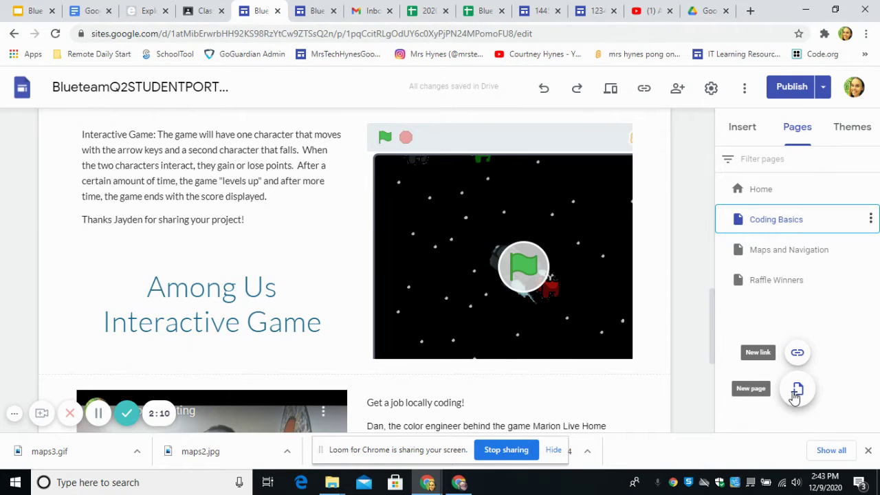
Open the Maps and Navigation page and review its header image and the embedded tour lists down to the kayaking list.
{"action": "left_click", "coordinate": [782, 255]}
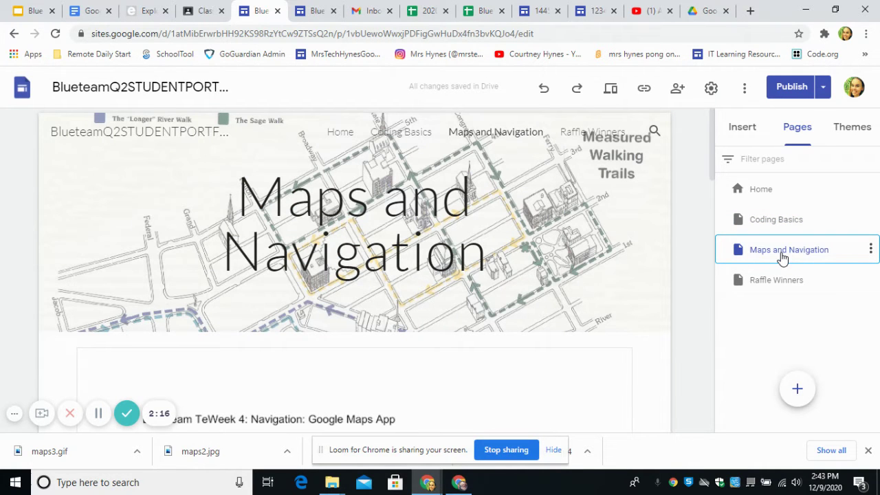
{"action": "mouse_move", "coordinate": [192, 329]}
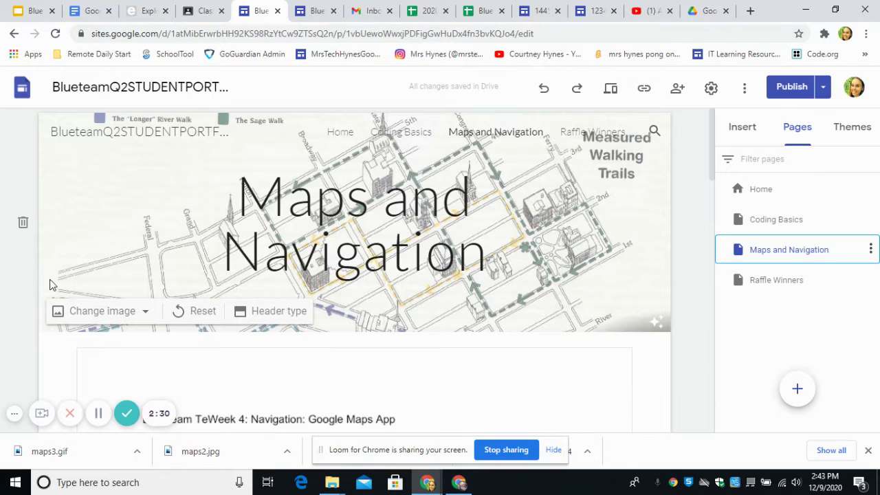
{"action": "scroll", "coordinate": [96, 316], "scroll_direction": "down", "scroll_amount": 8}
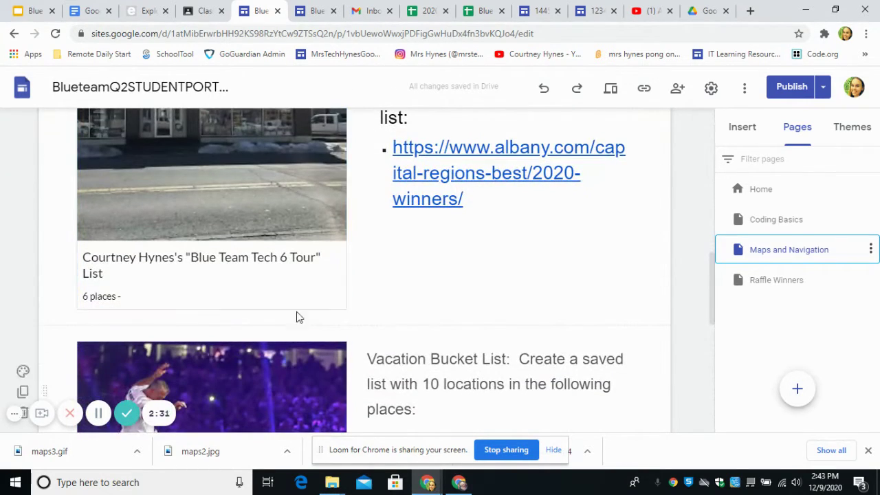
{"action": "scroll", "coordinate": [319, 339], "scroll_direction": "down", "scroll_amount": 10}
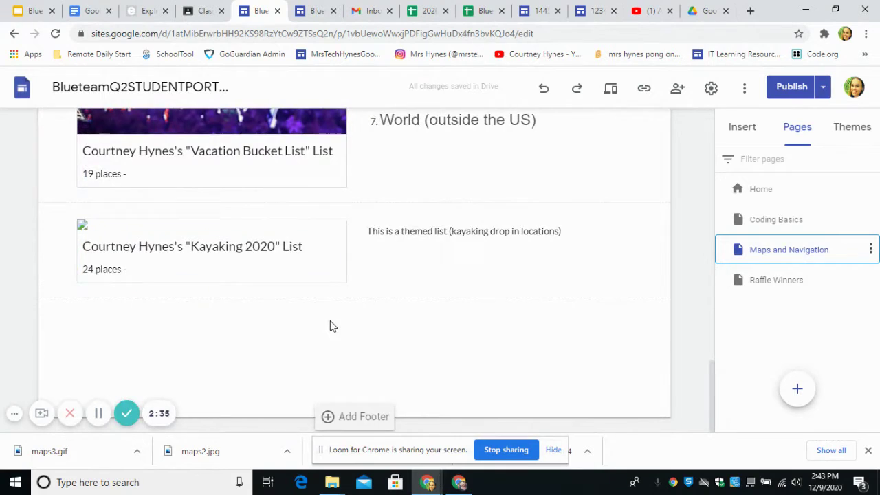
{"action": "double_click", "coordinate": [330, 321]}
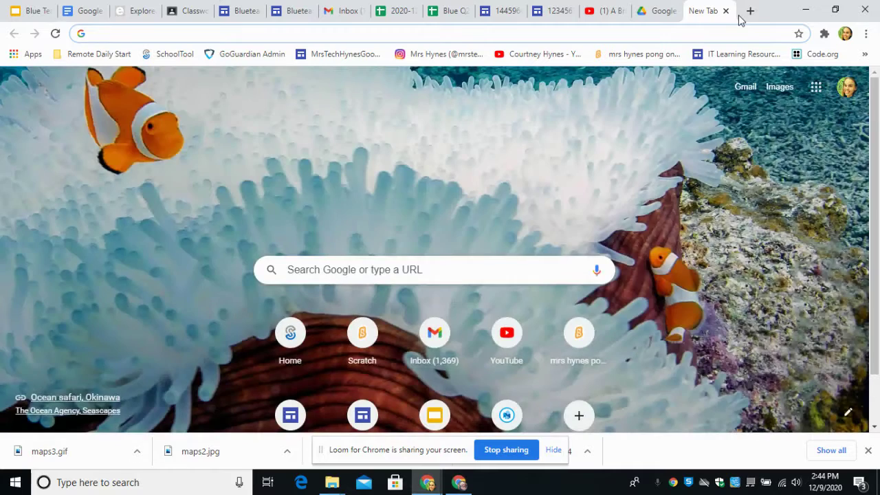
Open Google Maps in a new browser tab.
{"action": "left_click", "coordinate": [817, 88]}
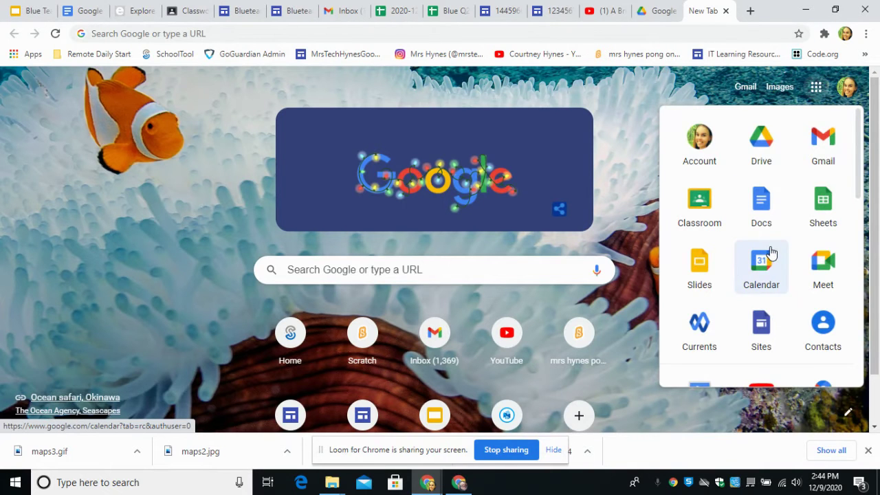
{"action": "scroll", "coordinate": [771, 253], "scroll_direction": "down", "scroll_amount": 2}
{"action": "scroll", "coordinate": [770, 250], "scroll_direction": "down", "scroll_amount": 2}
{"action": "scroll", "coordinate": [820, 231], "scroll_direction": "up", "scroll_amount": 1}
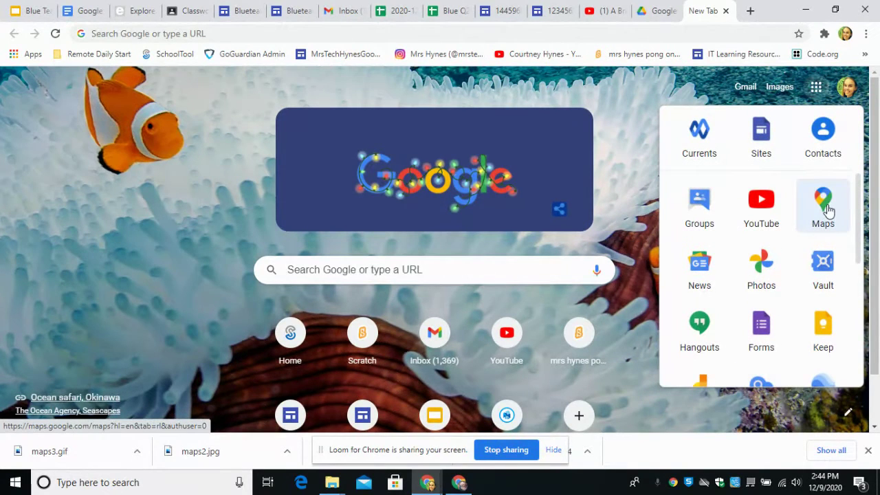
{"action": "left_click", "coordinate": [828, 210]}
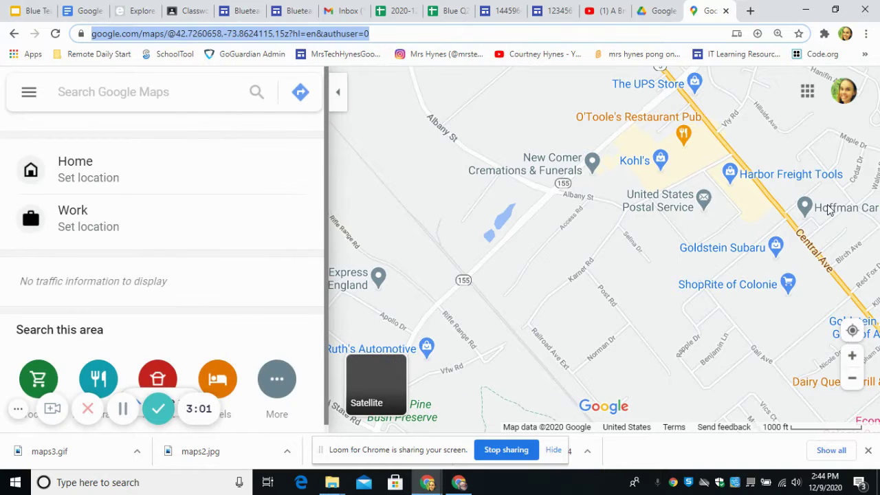
Open the saved lists in Your places and bring the custom tour lists into view.
{"action": "left_click", "coordinate": [30, 103]}
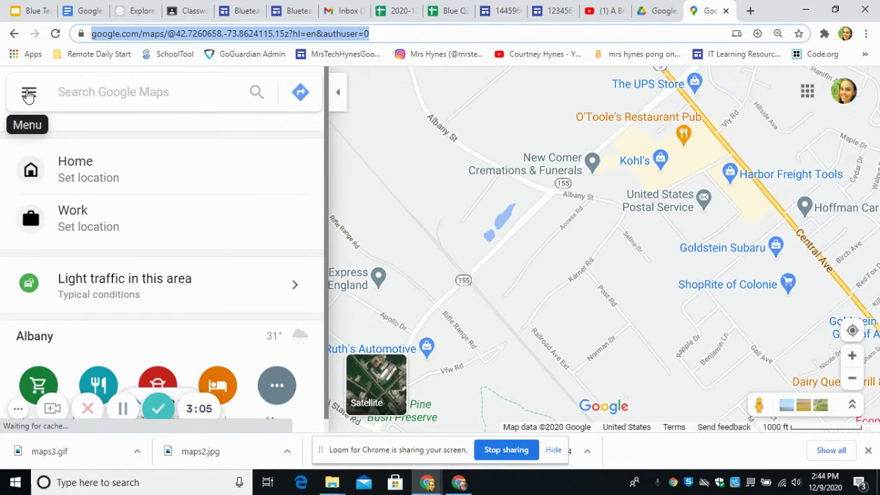
{"action": "scroll", "coordinate": [55, 213], "scroll_direction": "down", "scroll_amount": 2}
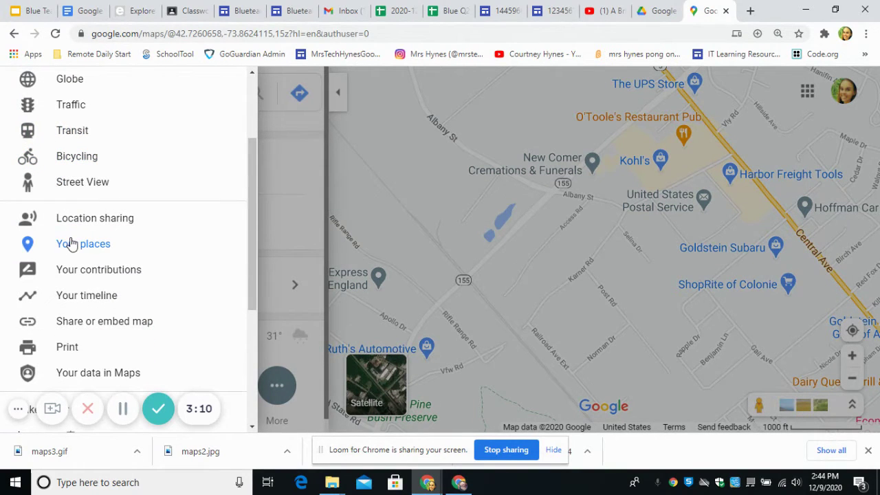
{"action": "left_click", "coordinate": [72, 242]}
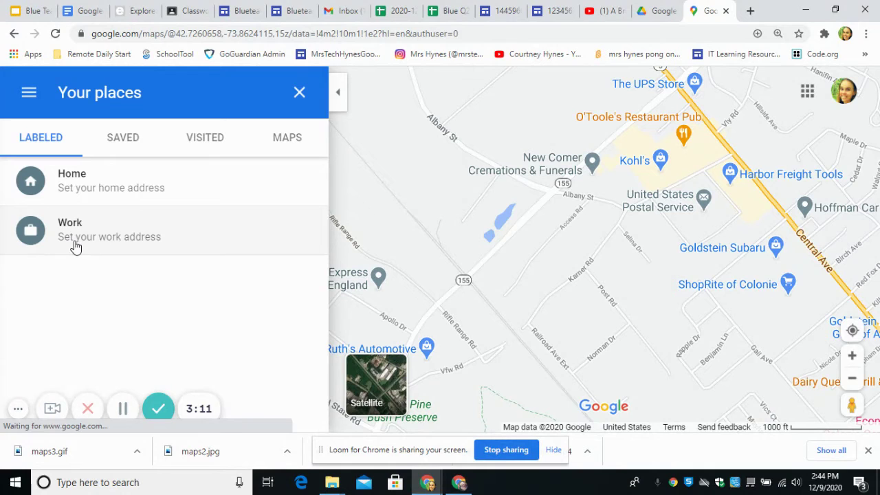
{"action": "left_click", "coordinate": [121, 140]}
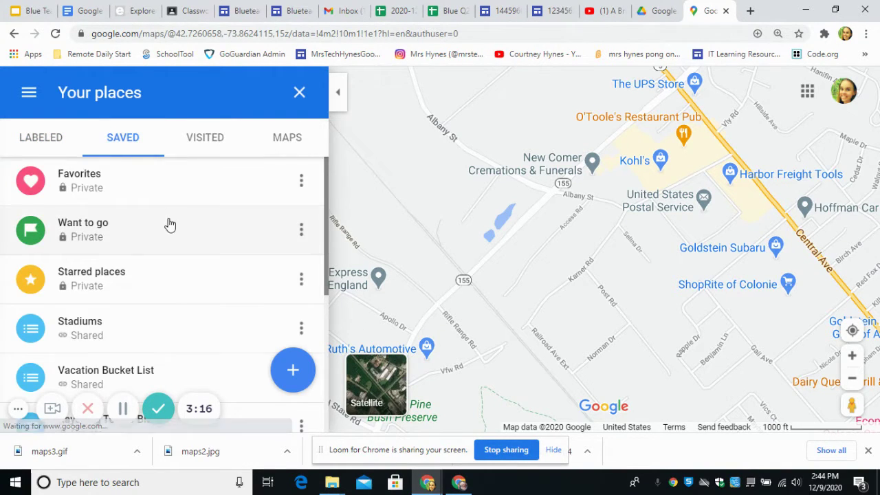
{"action": "scroll", "coordinate": [142, 302], "scroll_direction": "down", "scroll_amount": 1}
{"action": "scroll", "coordinate": [79, 351], "scroll_direction": "down", "scroll_amount": 1}
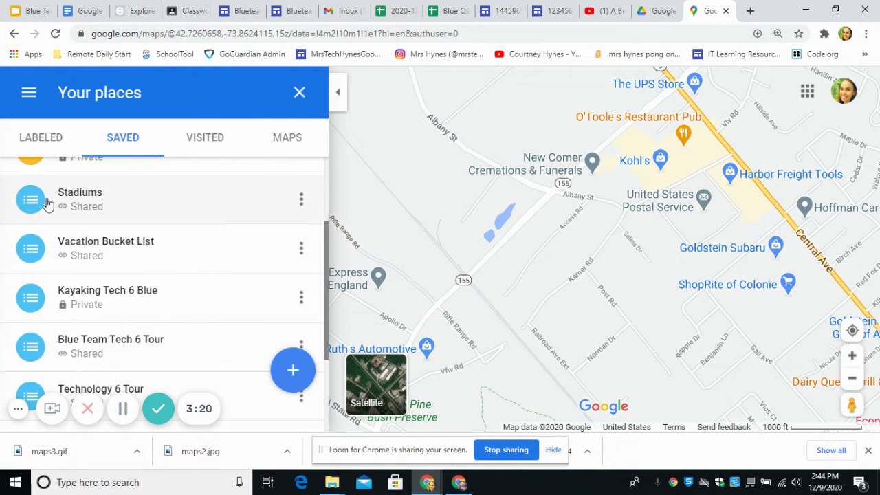
Open the share settings of the Stadiums list, keep its access on Shared, and copy its link.
{"action": "left_click", "coordinate": [300, 199]}
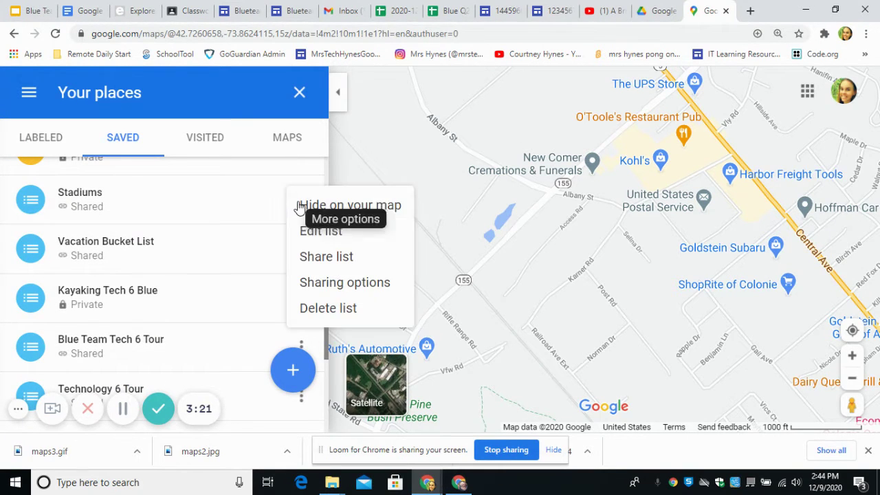
{"action": "left_click", "coordinate": [347, 262]}
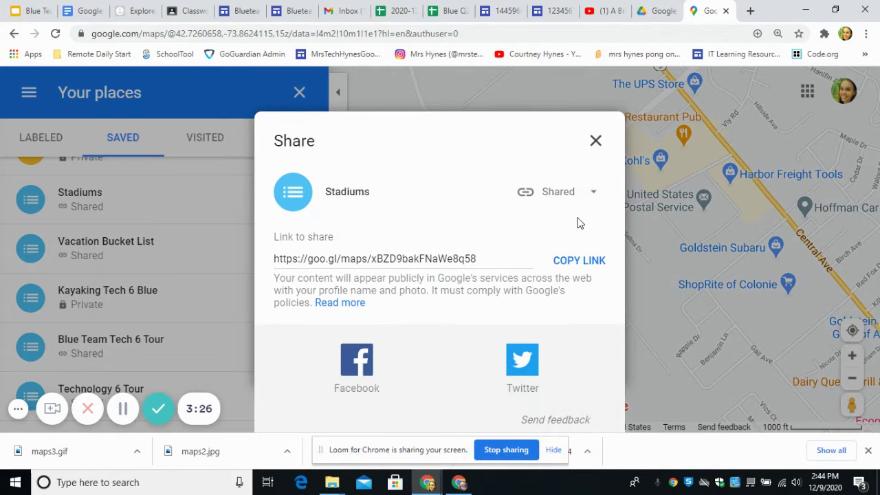
{"action": "left_click", "coordinate": [583, 198]}
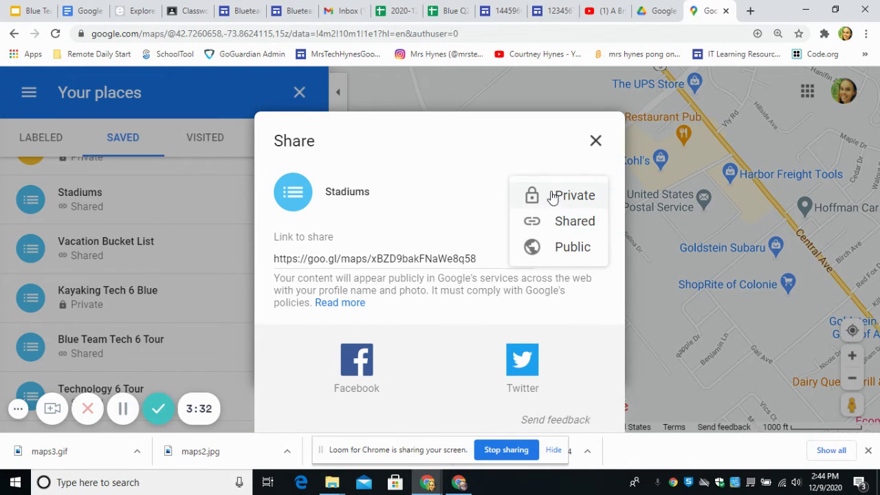
{"action": "left_click", "coordinate": [554, 221]}
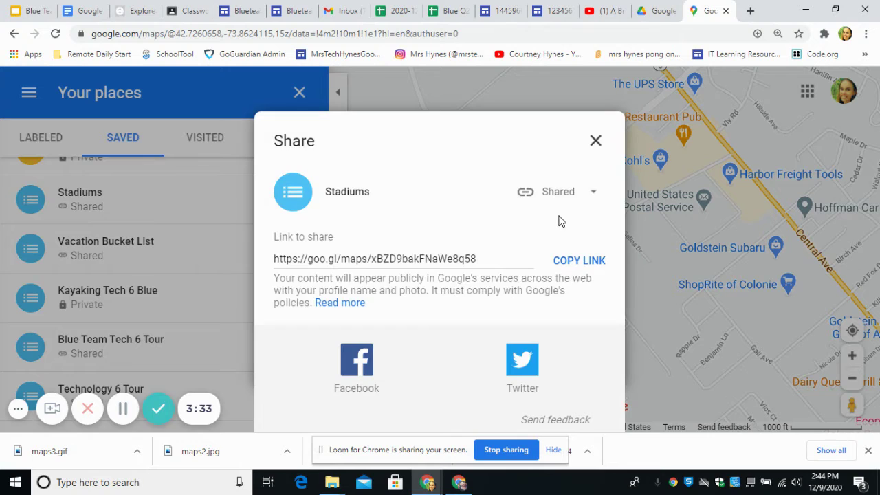
{"action": "left_click", "coordinate": [569, 260]}
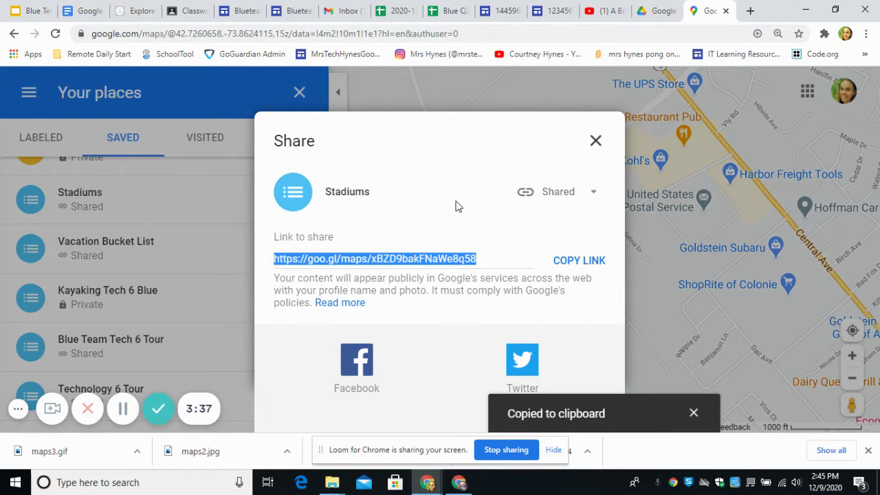
Switch to Google Sites and preview the Stadiums list link as a web embed below the kayaking list, without inserting it.
{"action": "left_click", "coordinate": [246, 9]}
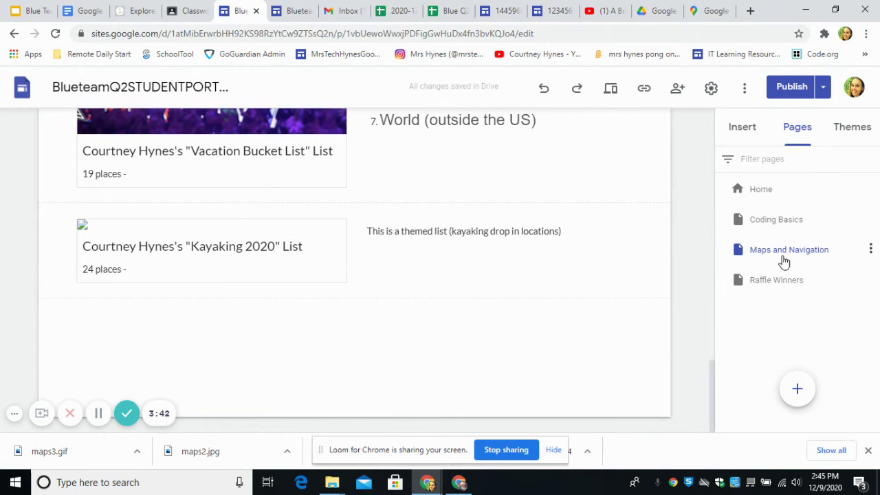
{"action": "double_click", "coordinate": [351, 326]}
{"action": "left_click", "coordinate": [314, 324]}
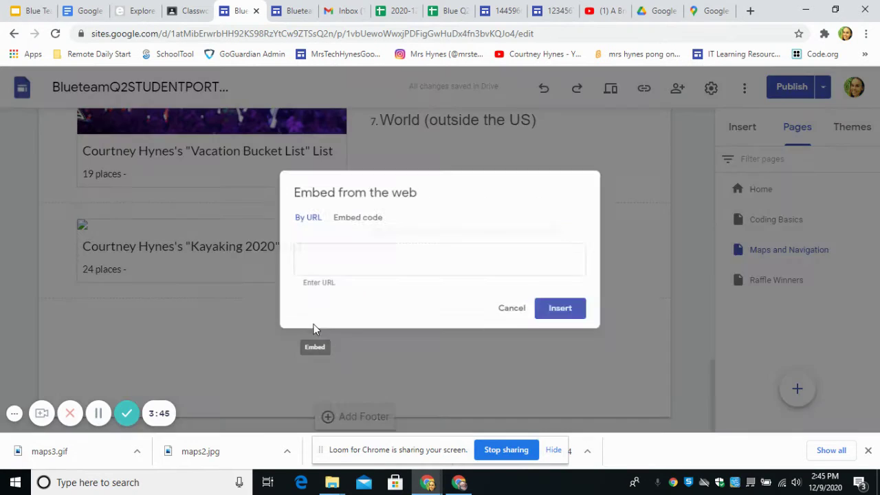
{"action": "right_click", "coordinate": [308, 259]}
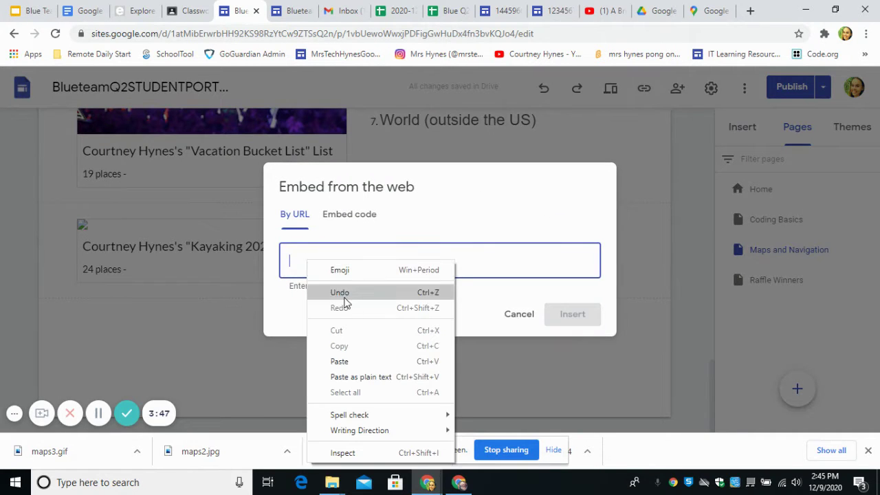
{"action": "left_click", "coordinate": [340, 362]}
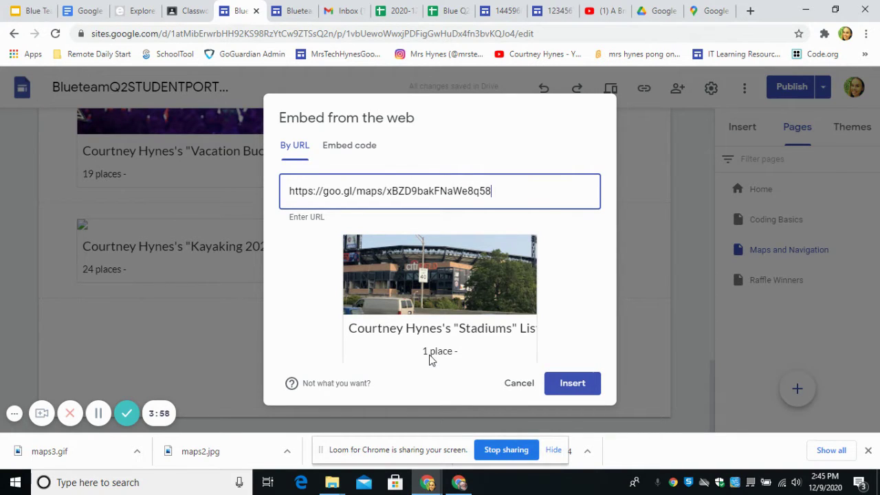
{"action": "left_click", "coordinate": [517, 384]}
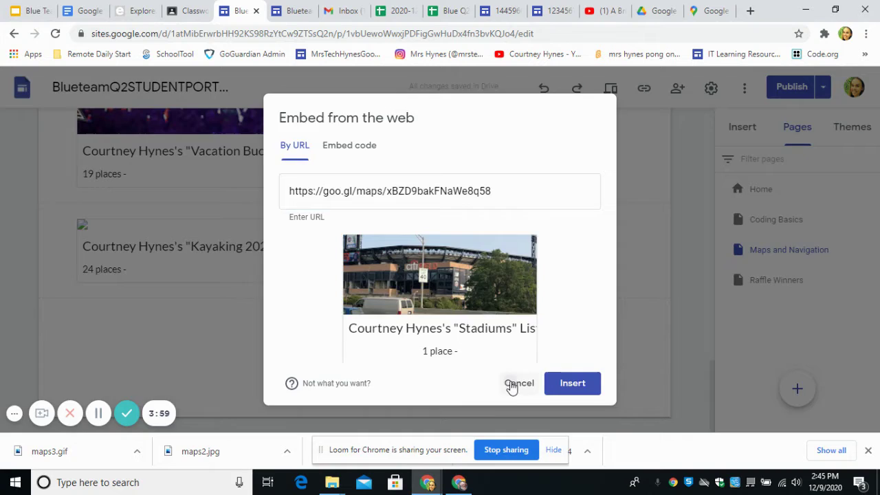
Review the Best of Cap Region tour, Vacation Bucket List and kayaking list sections on the Maps and Navigation page.
{"action": "scroll", "coordinate": [404, 220], "scroll_direction": "up", "scroll_amount": 6}
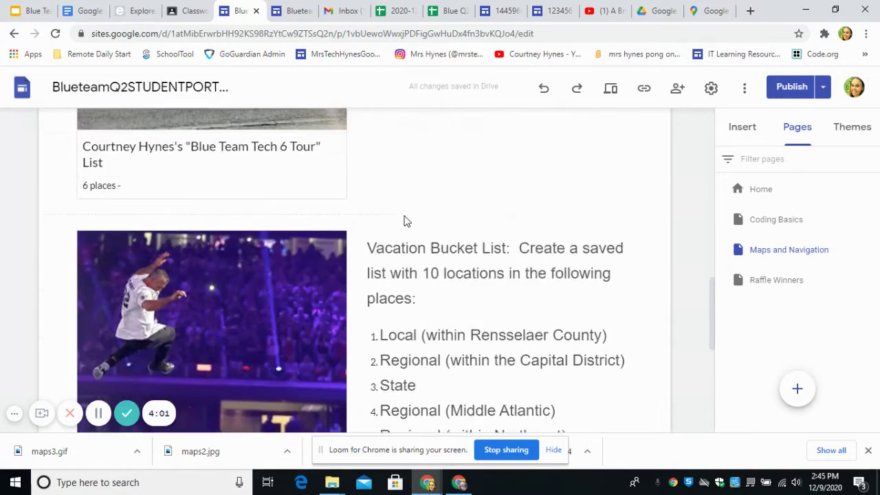
{"action": "scroll", "coordinate": [178, 200], "scroll_direction": "up", "scroll_amount": 3}
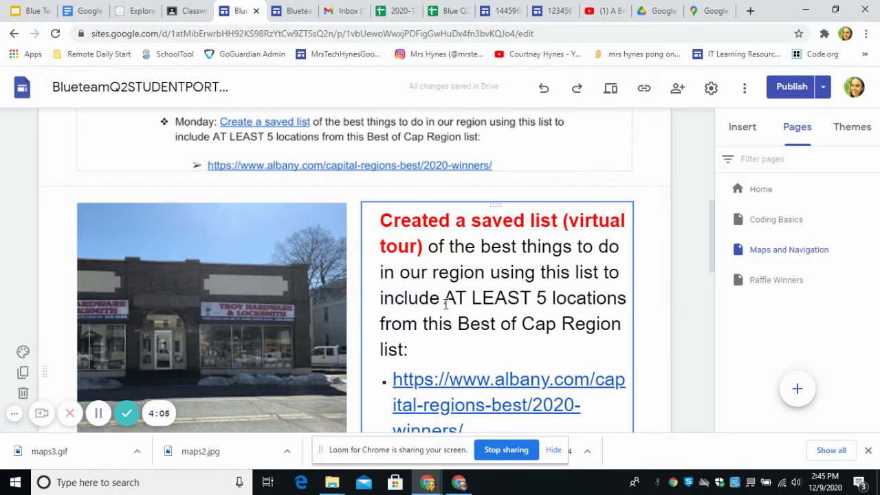
{"action": "scroll", "coordinate": [446, 305], "scroll_direction": "down", "scroll_amount": 6}
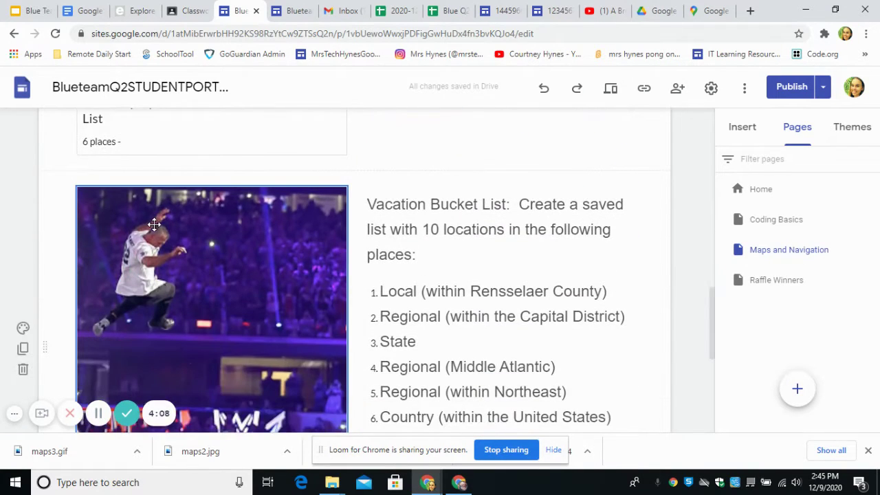
{"action": "scroll", "coordinate": [154, 224], "scroll_direction": "down", "scroll_amount": 3}
{"action": "scroll", "coordinate": [309, 267], "scroll_direction": "up", "scroll_amount": 2}
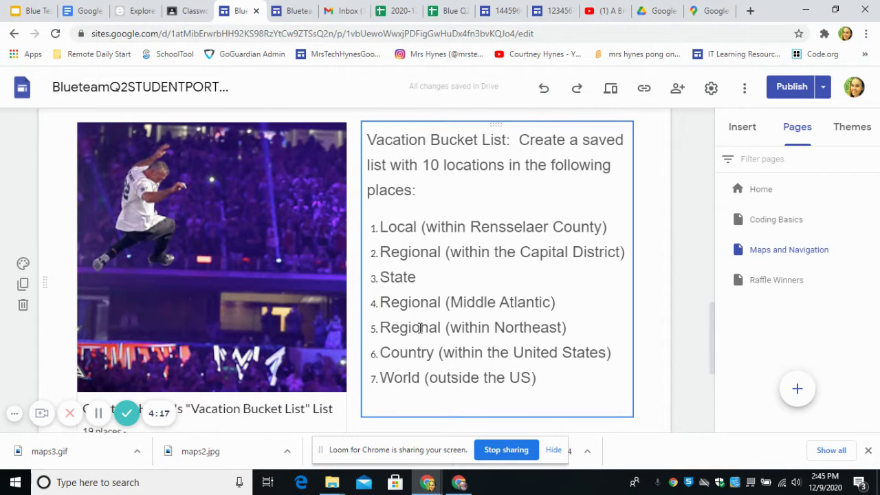
{"action": "scroll", "coordinate": [420, 329], "scroll_direction": "down", "scroll_amount": 4}
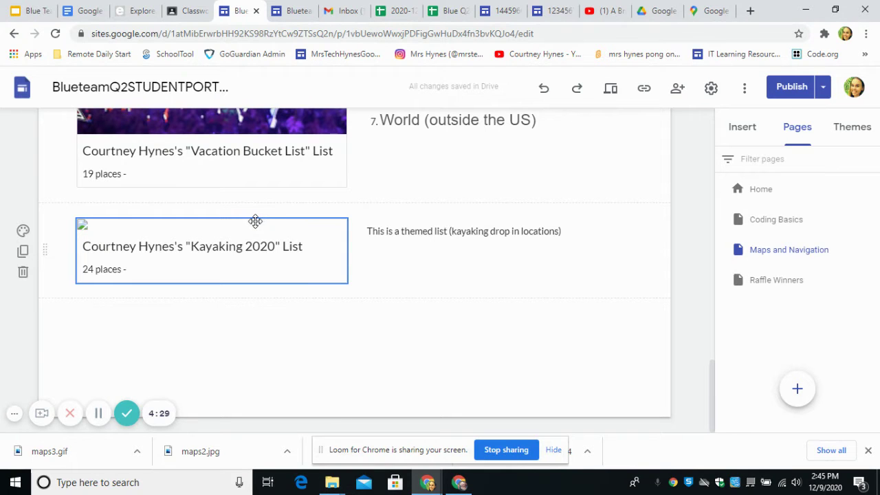
Switch to YouTube and copy the web address of the "A Brief History of Cartography and Maps" video.
{"action": "left_click", "coordinate": [603, 11]}
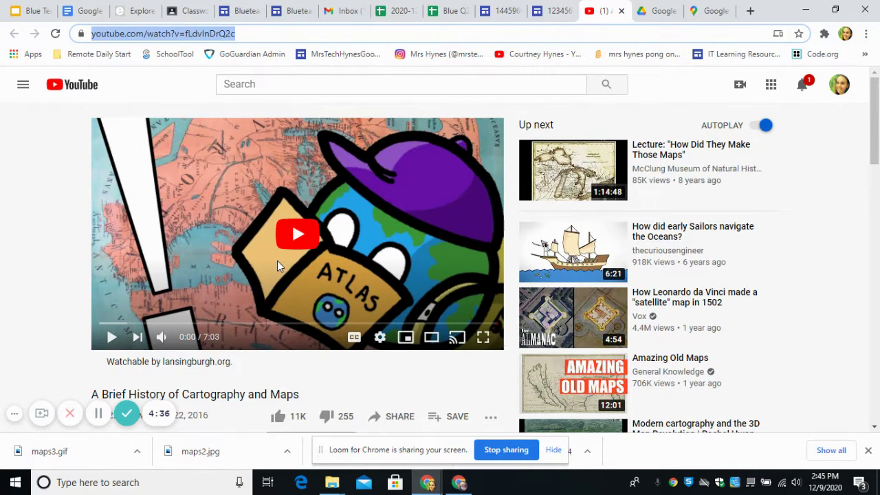
{"action": "right_click", "coordinate": [175, 36]}
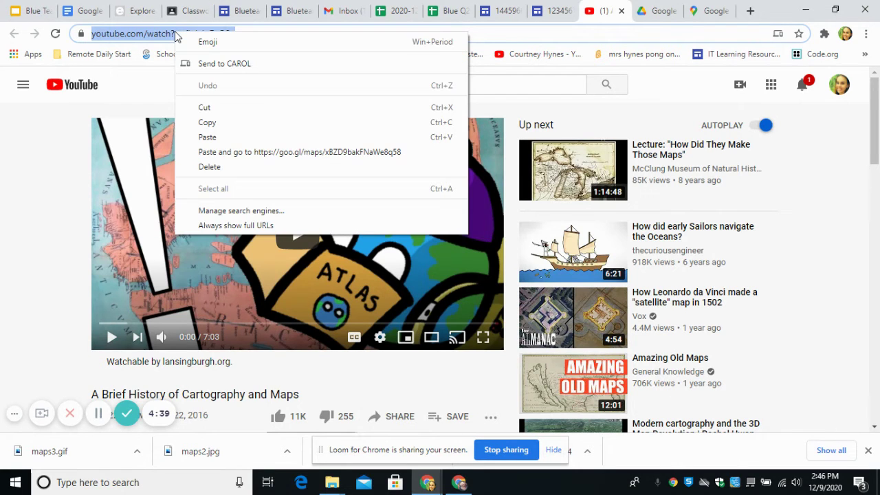
{"action": "left_click", "coordinate": [207, 123]}
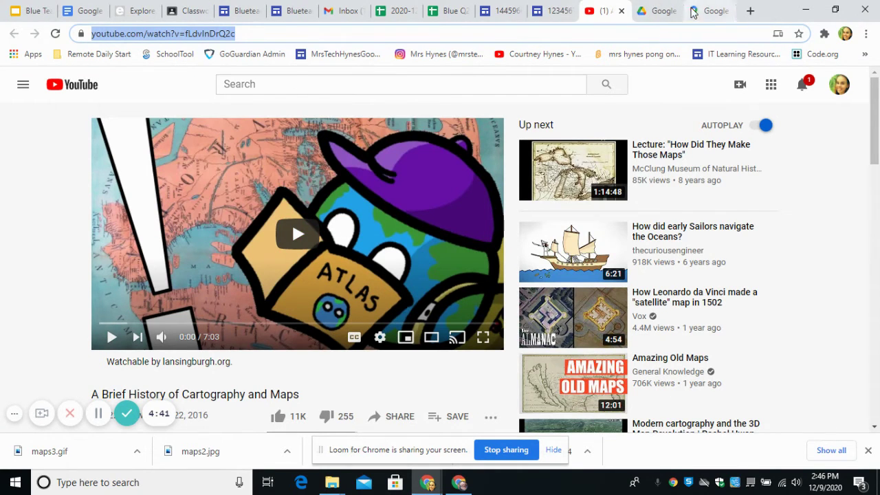
Embed the copied YouTube video by URL below the kayaking list on the Maps and Navigation page in Google Sites.
{"action": "left_click", "coordinate": [228, 7]}
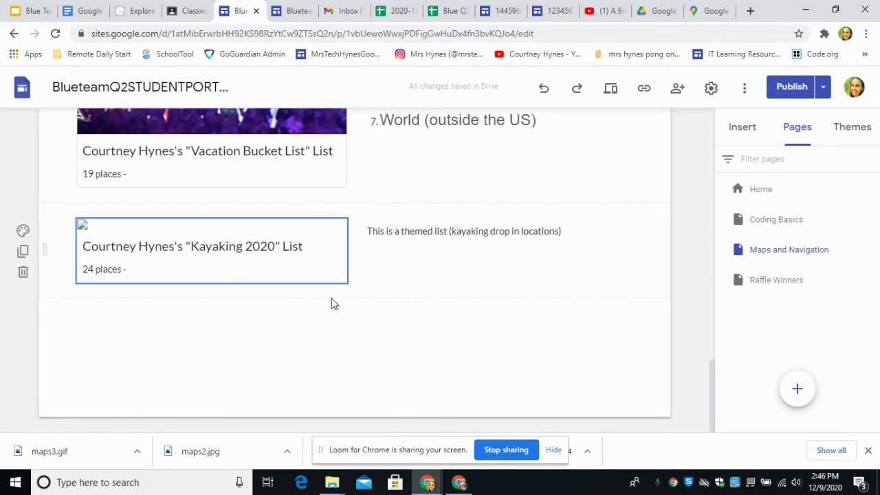
{"action": "double_click", "coordinate": [326, 330]}
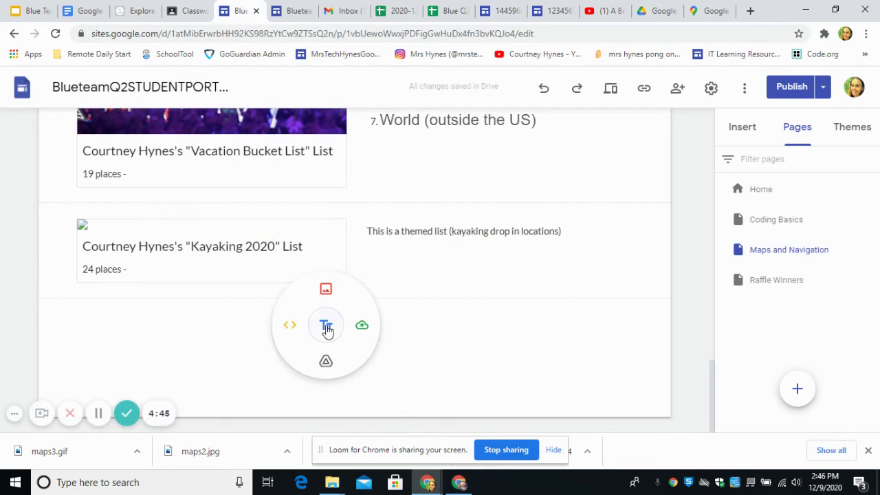
{"action": "left_click", "coordinate": [290, 328]}
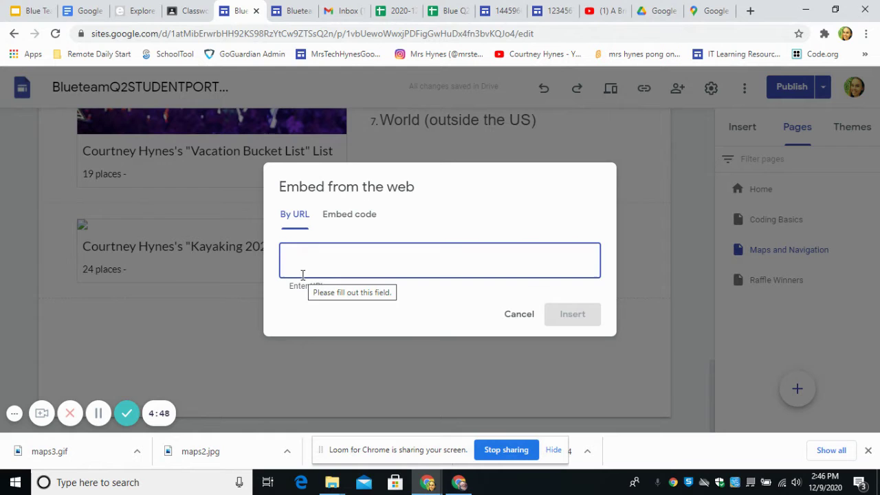
{"action": "key", "text": "ctrl+v"}
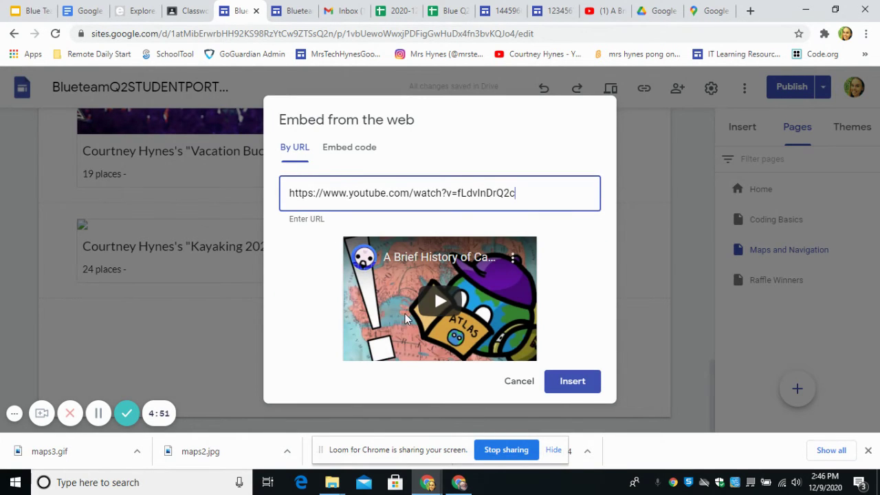
{"action": "left_click", "coordinate": [573, 381]}
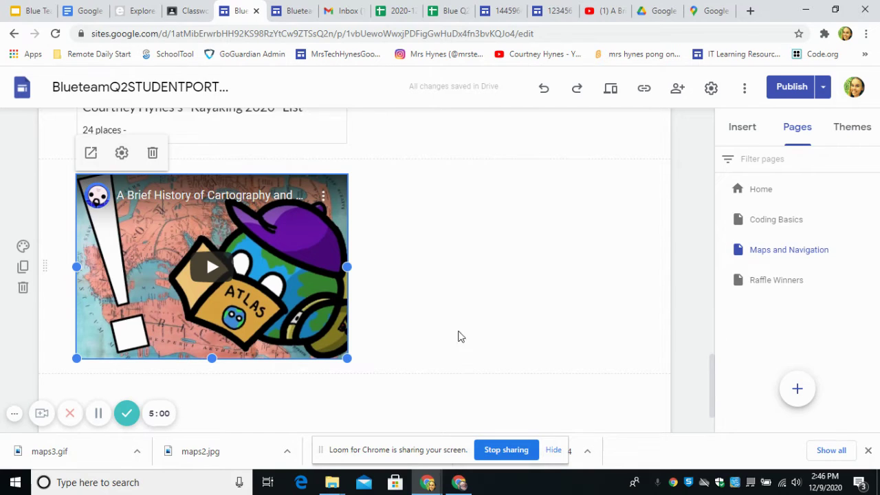
Move the embedded video section directly below the Maps and Navigation header and publish the updated site.
{"action": "left_click_drag", "start_coordinate": [43, 266], "coordinate": [39, 316]}
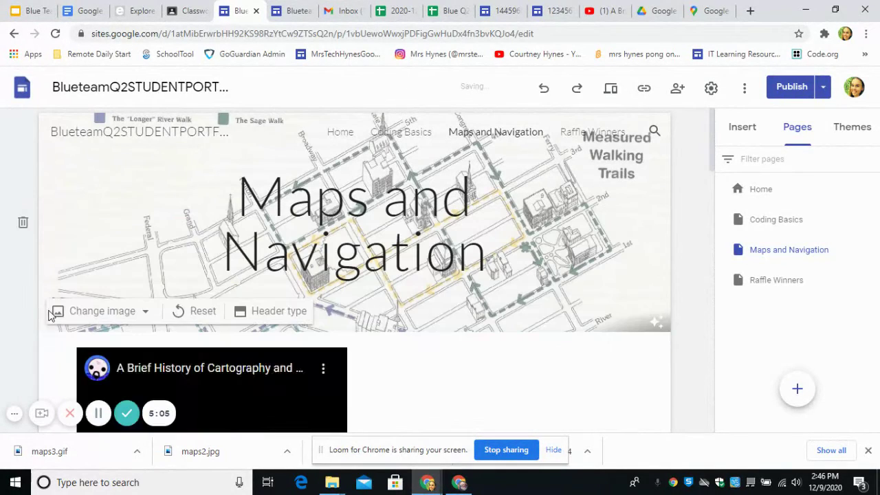
{"action": "scroll", "coordinate": [314, 264], "scroll_direction": "down", "scroll_amount": 1}
{"action": "scroll", "coordinate": [315, 263], "scroll_direction": "down", "scroll_amount": 2}
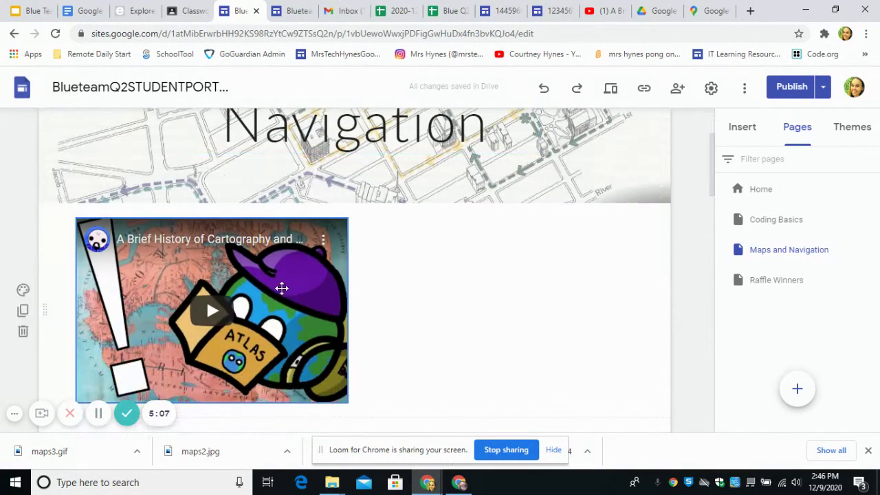
{"action": "left_click", "coordinate": [792, 86]}
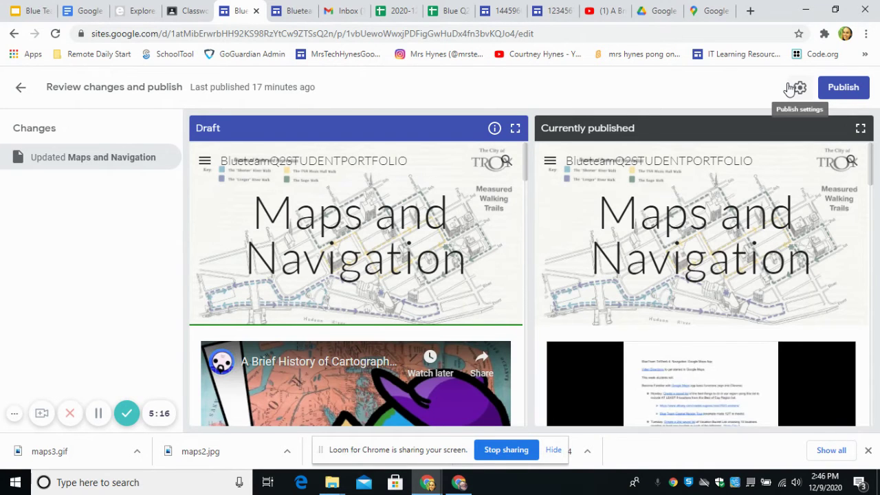
{"action": "left_click", "coordinate": [844, 89]}
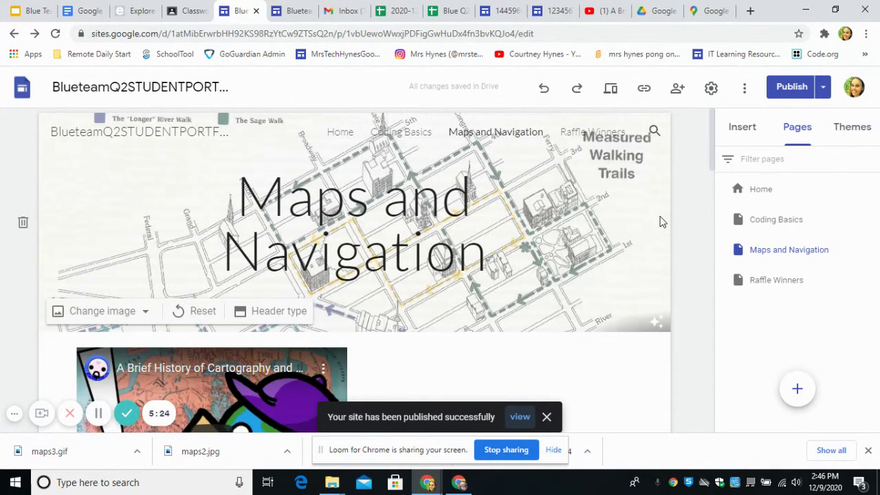
Add a text box beside the embedded video reading "A brief history of maps".
{"action": "scroll", "coordinate": [660, 220], "scroll_direction": "down", "scroll_amount": 3}
{"action": "scroll", "coordinate": [660, 220], "scroll_direction": "down", "scroll_amount": 3}
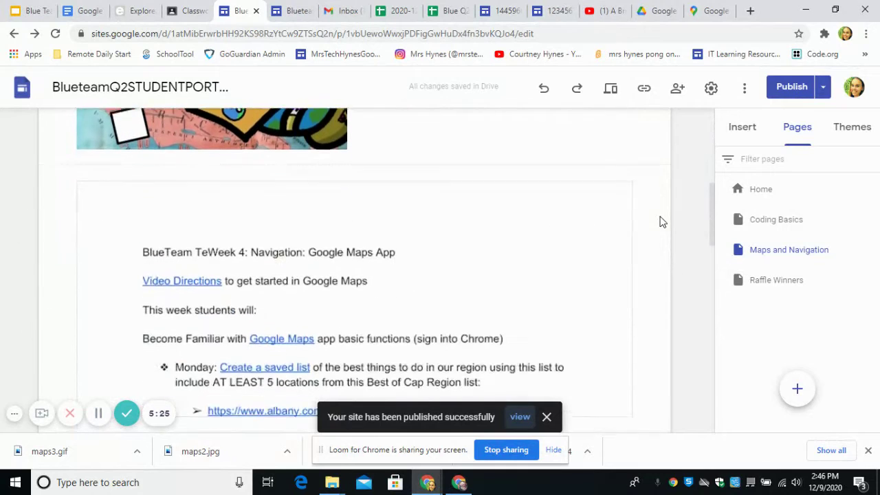
{"action": "scroll", "coordinate": [414, 229], "scroll_direction": "up", "scroll_amount": 3}
{"action": "double_click", "coordinate": [435, 216]}
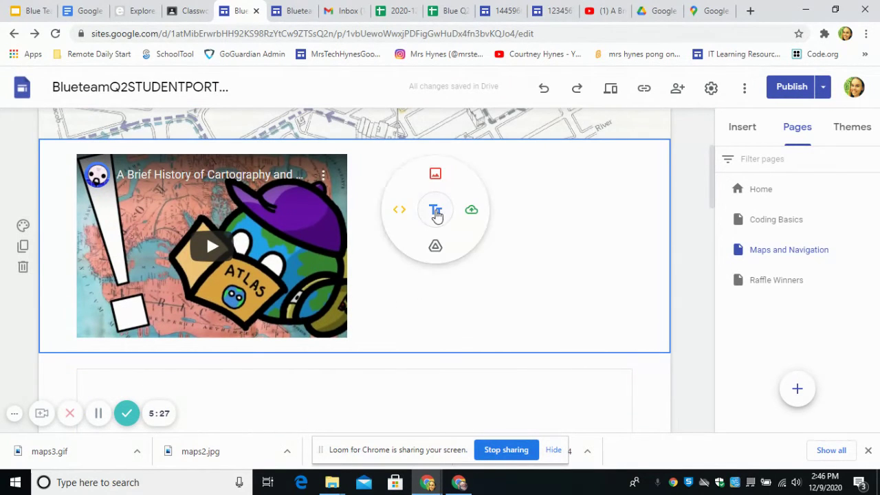
{"action": "left_click", "coordinate": [435, 212]}
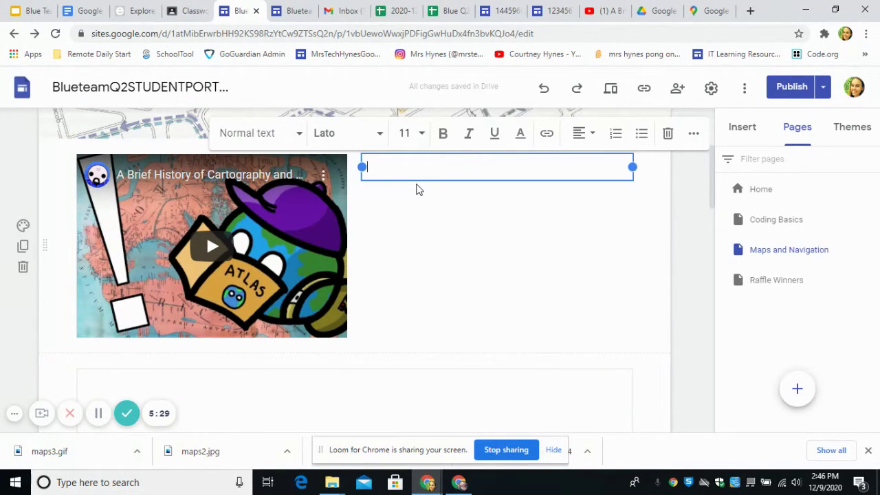
{"action": "type", "text": "A b"}
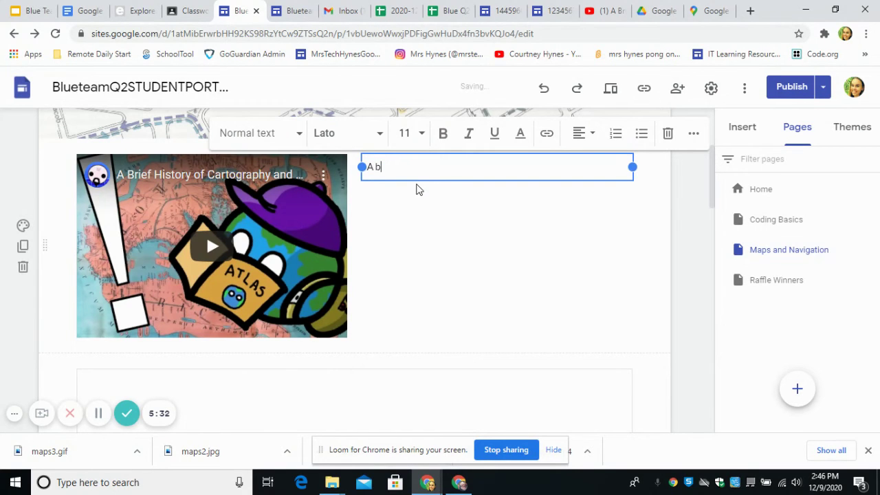
{"action": "type", "text": "rief history of maps"}
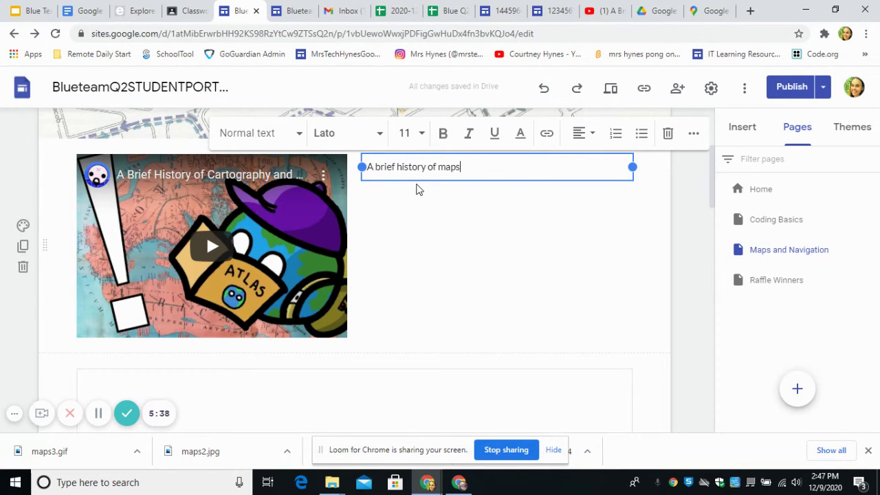
Set the font of the text "A brief history of maps" to Lobster.
{"action": "left_click_drag", "start_coordinate": [482, 169], "coordinate": [361, 168]}
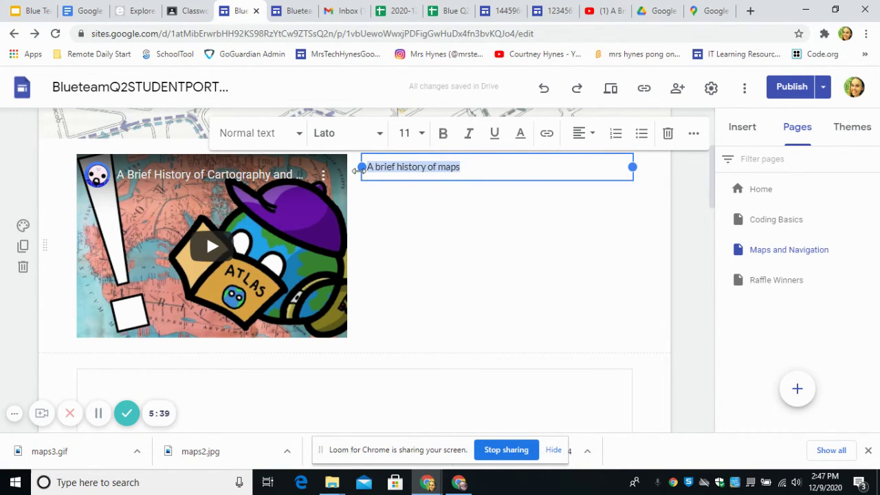
{"action": "left_click", "coordinate": [379, 135]}
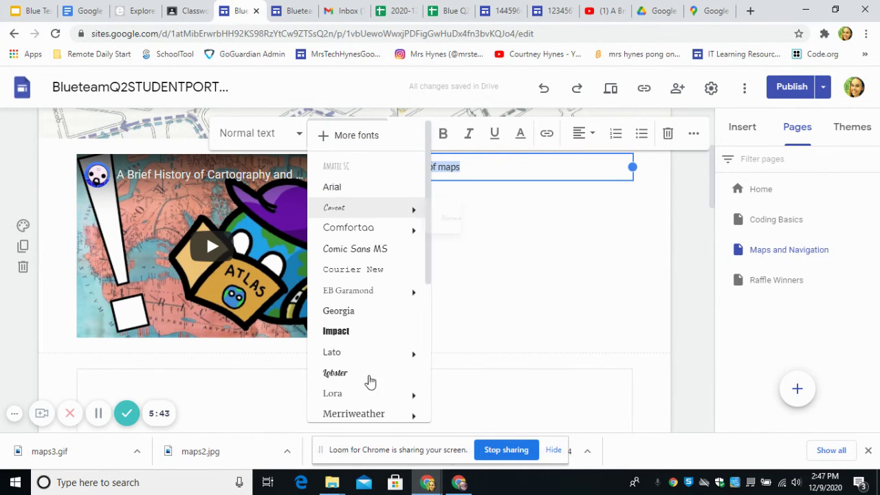
{"action": "left_click", "coordinate": [337, 375]}
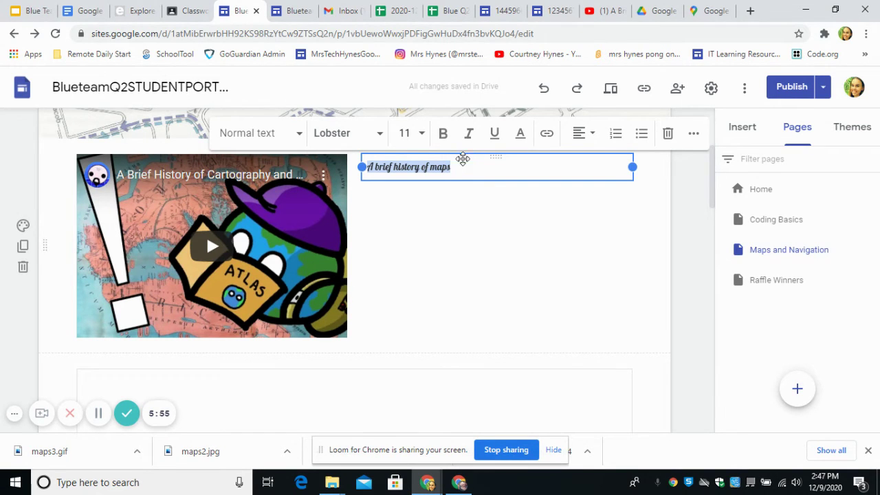
Set the font size of the text "A brief history of maps" beside the embedded video to 18.
{"action": "left_click", "coordinate": [485, 220]}
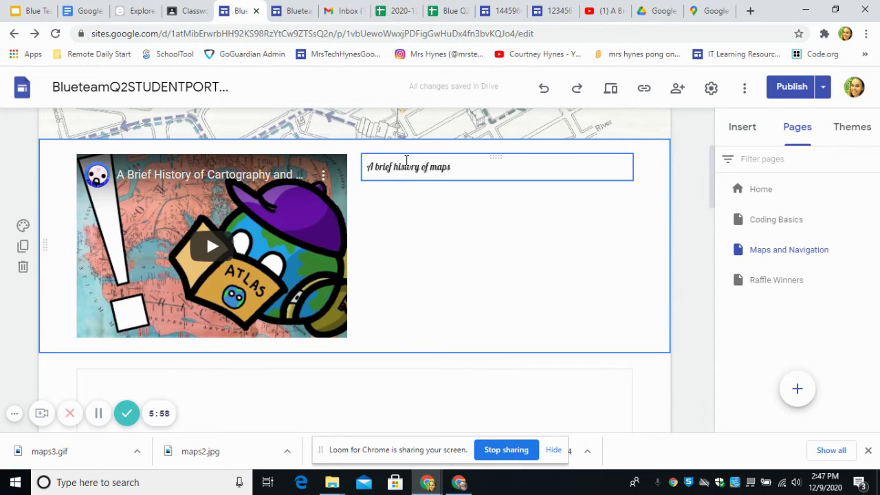
{"action": "left_click", "coordinate": [454, 162]}
{"action": "left_click_drag", "start_coordinate": [454, 165], "coordinate": [417, 133]}
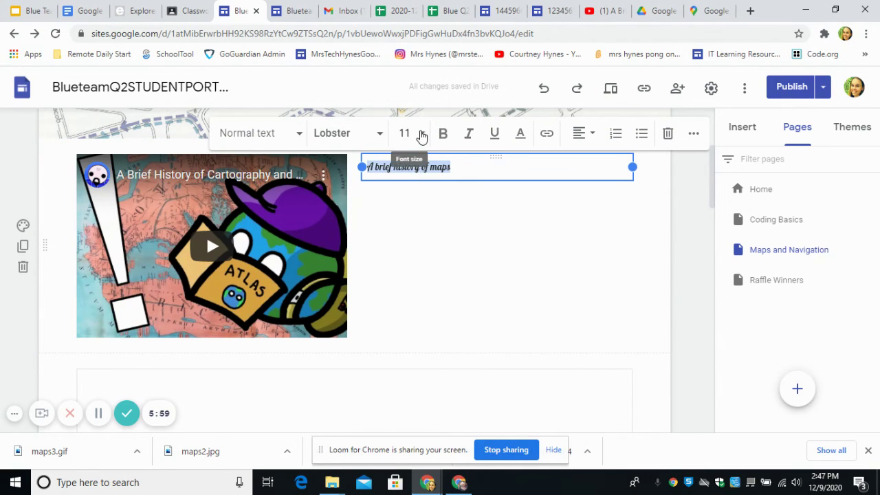
{"action": "left_click", "coordinate": [422, 133]}
{"action": "left_click", "coordinate": [406, 367]}
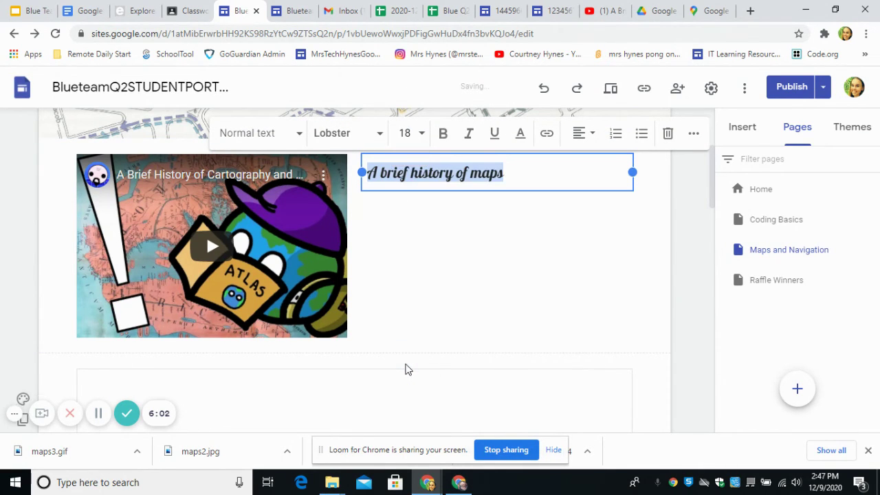
{"action": "left_click", "coordinate": [689, 258]}
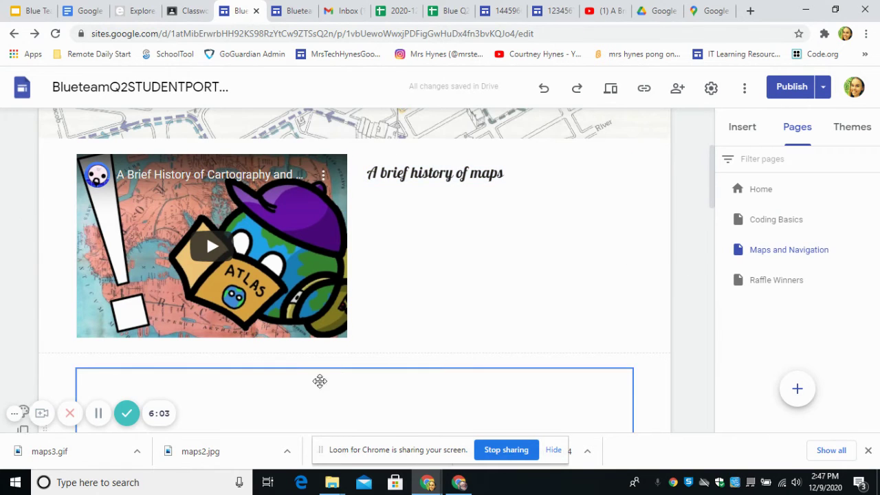
Check the sections below the video on the Maps and Navigation page and publish the updated site.
{"action": "scroll", "coordinate": [346, 255], "scroll_direction": "down", "scroll_amount": 4}
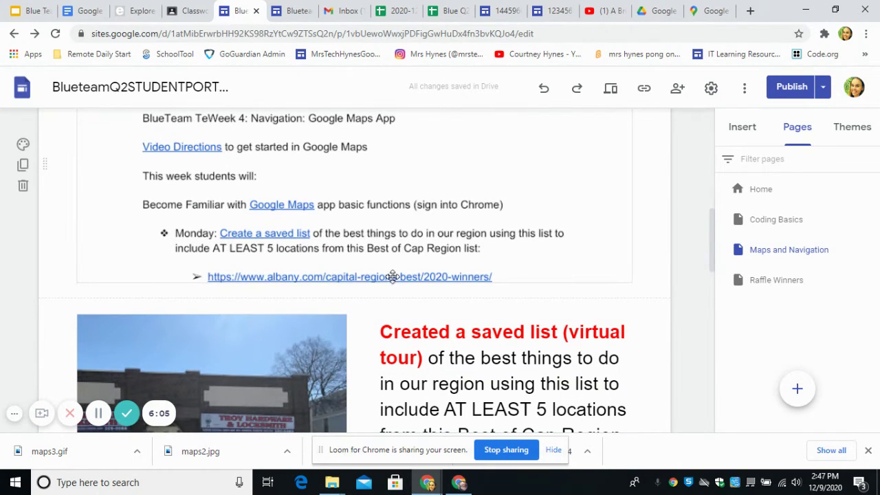
{"action": "scroll", "coordinate": [398, 214], "scroll_direction": "down", "scroll_amount": 4}
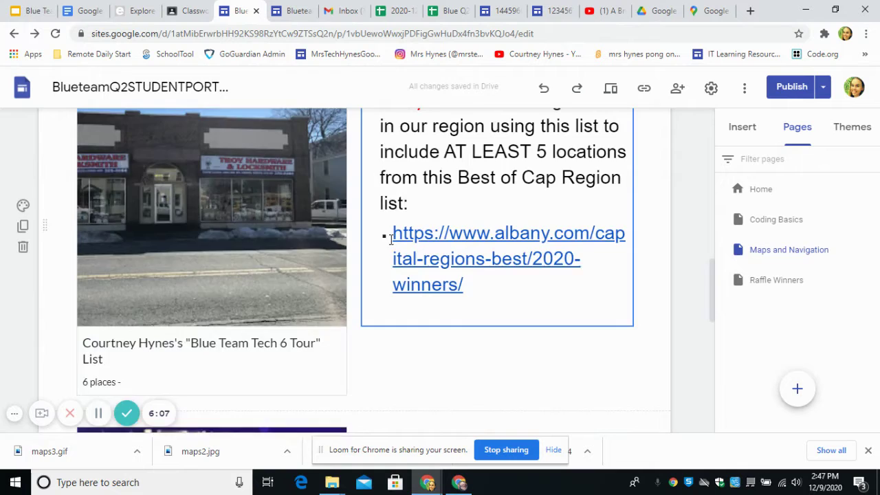
{"action": "scroll", "coordinate": [390, 239], "scroll_direction": "up", "scroll_amount": 5}
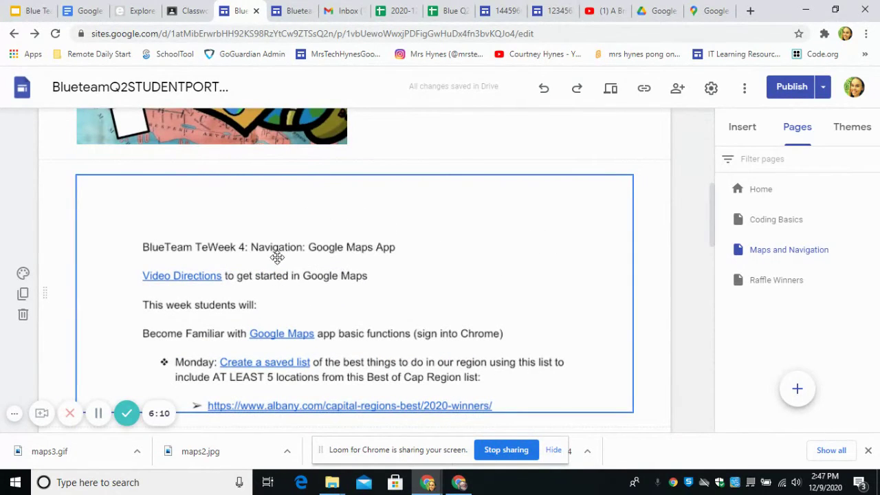
{"action": "left_click", "coordinate": [774, 87]}
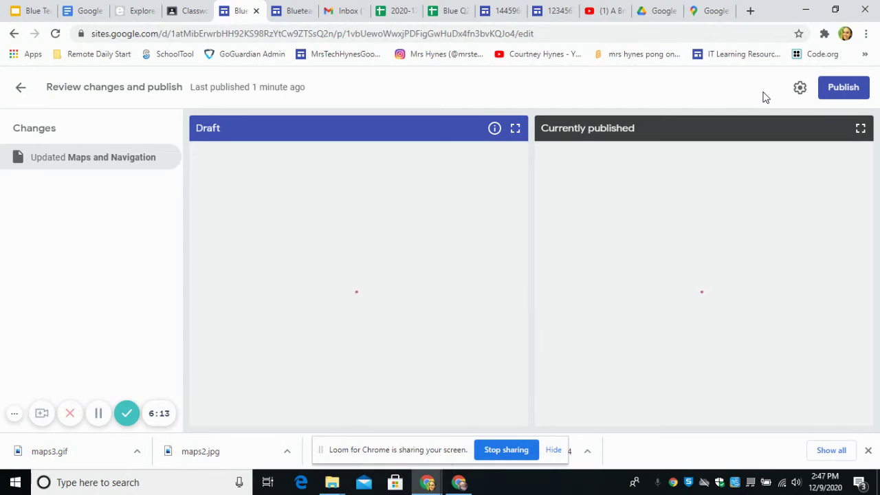
{"action": "left_click", "coordinate": [843, 90]}
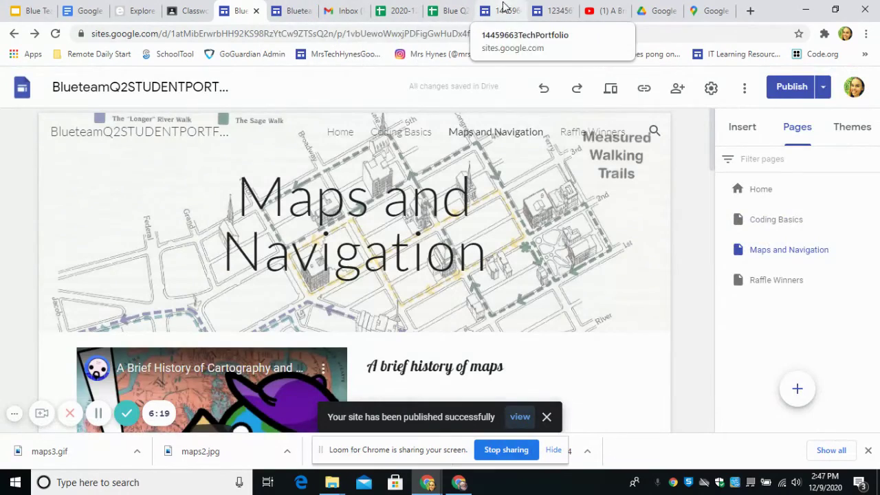
Switch to the published student tech portfolio, look over its home page and mission statement, and open its Coding Page.
{"action": "left_click", "coordinate": [500, 15]}
{"action": "scroll", "coordinate": [503, 173], "scroll_direction": "down", "scroll_amount": 5}
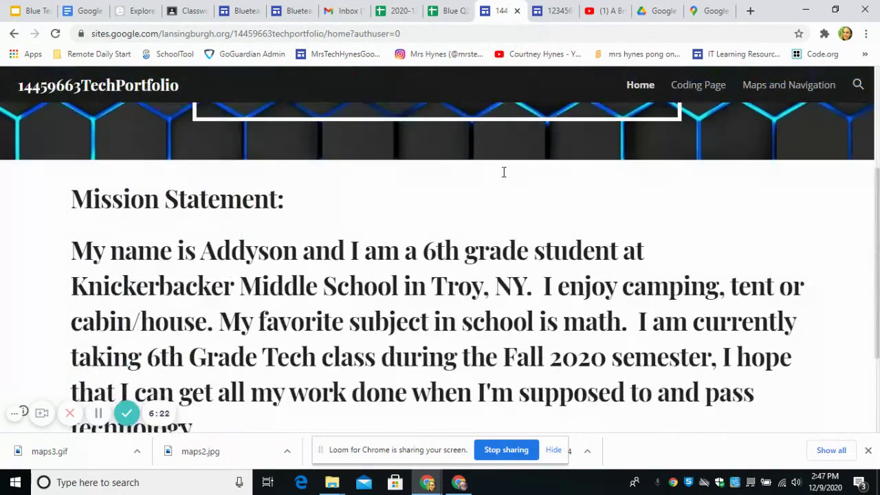
{"action": "scroll", "coordinate": [498, 175], "scroll_direction": "up", "scroll_amount": 5}
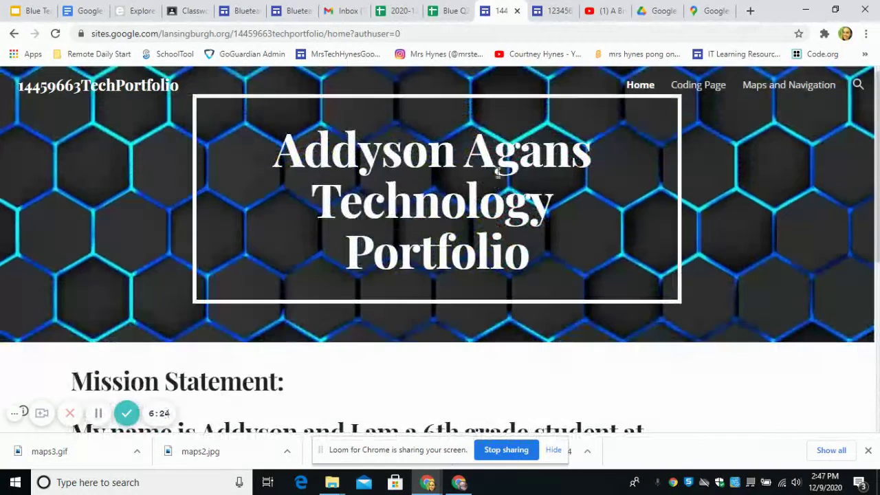
{"action": "left_click", "coordinate": [698, 85]}
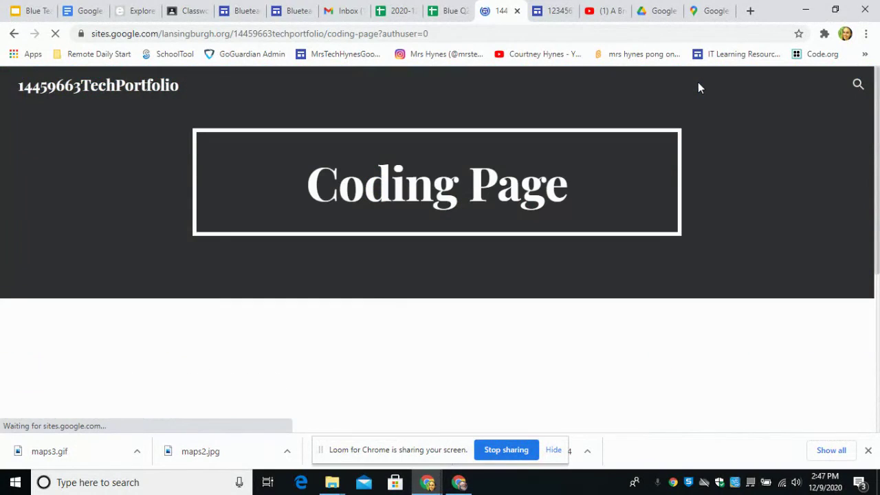